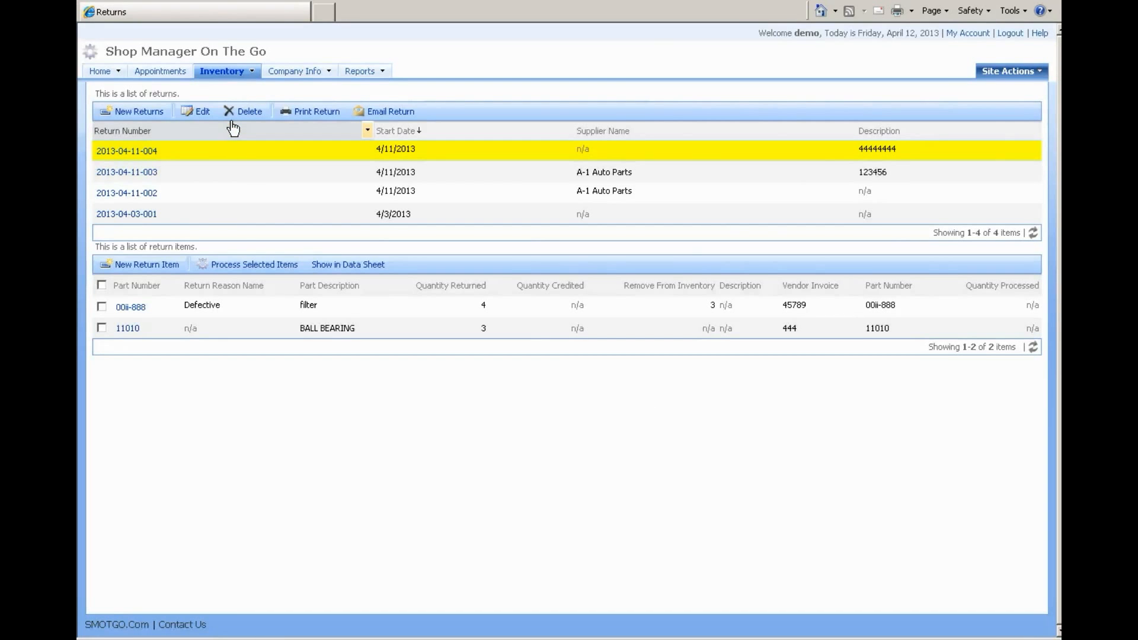
Create a new return for supplier A-1 Auto Parts with the description "return one"
click(134, 114)
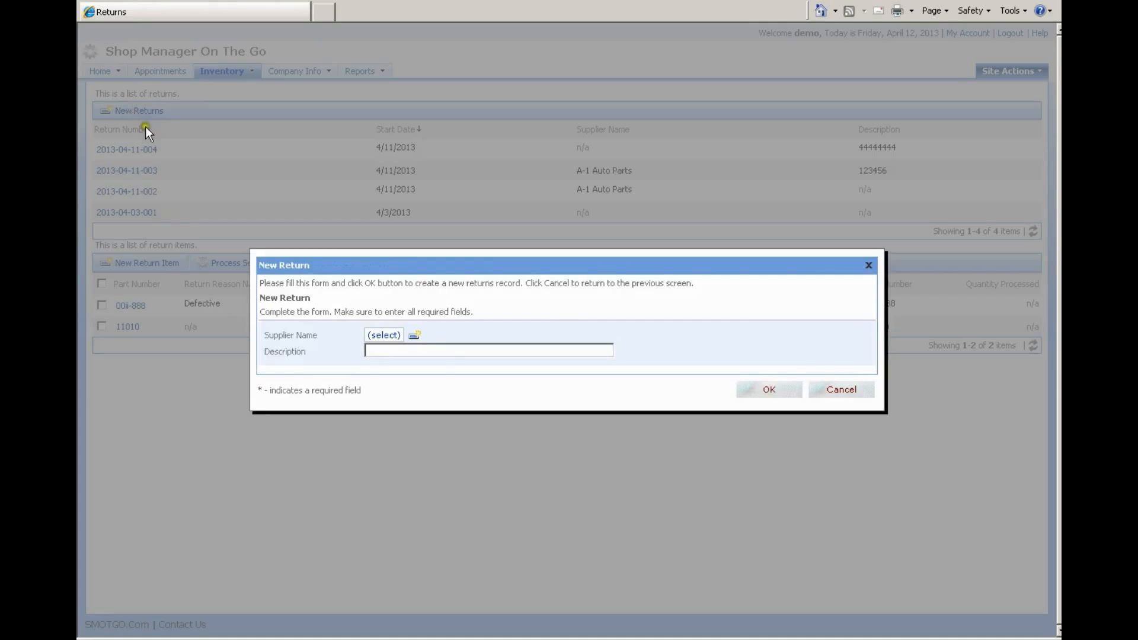
click(383, 335)
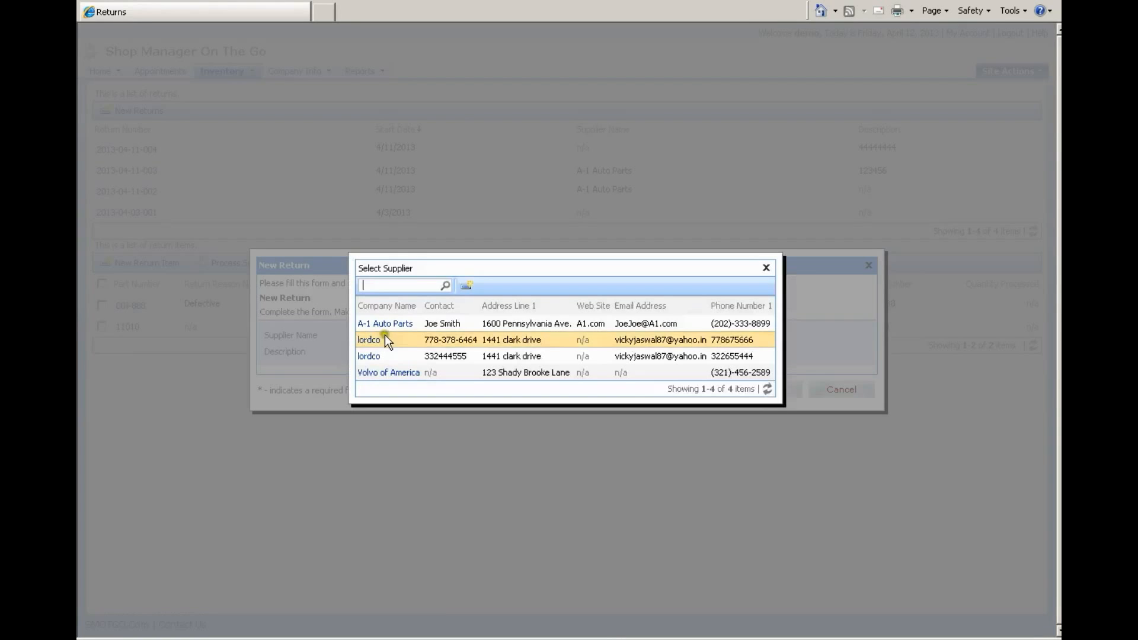
click(479, 325)
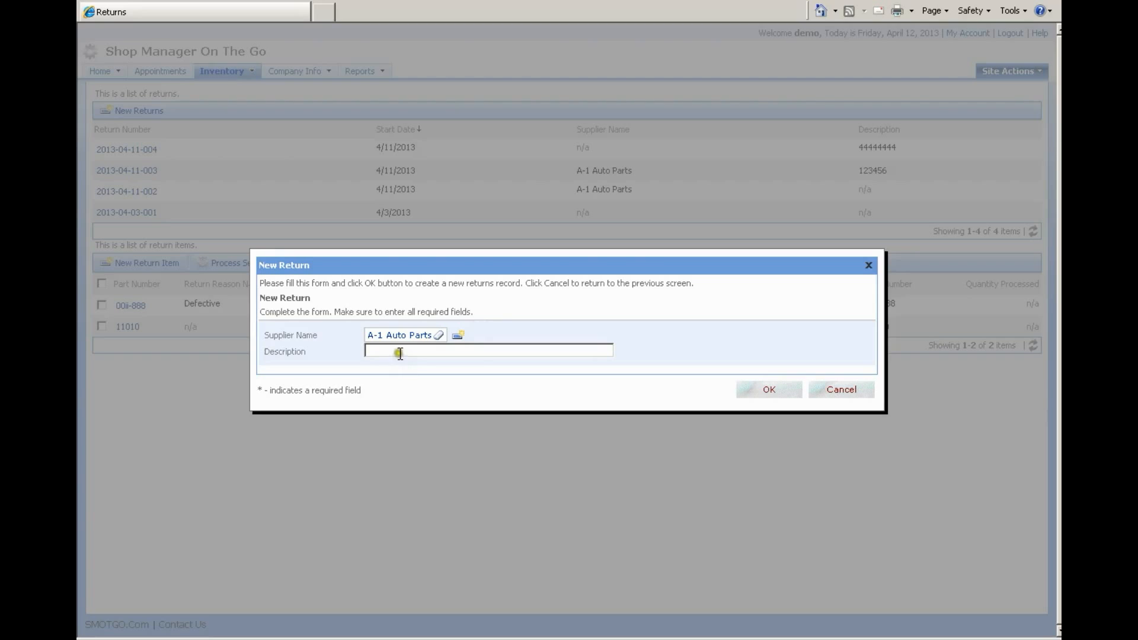
text(return one)
click(778, 393)
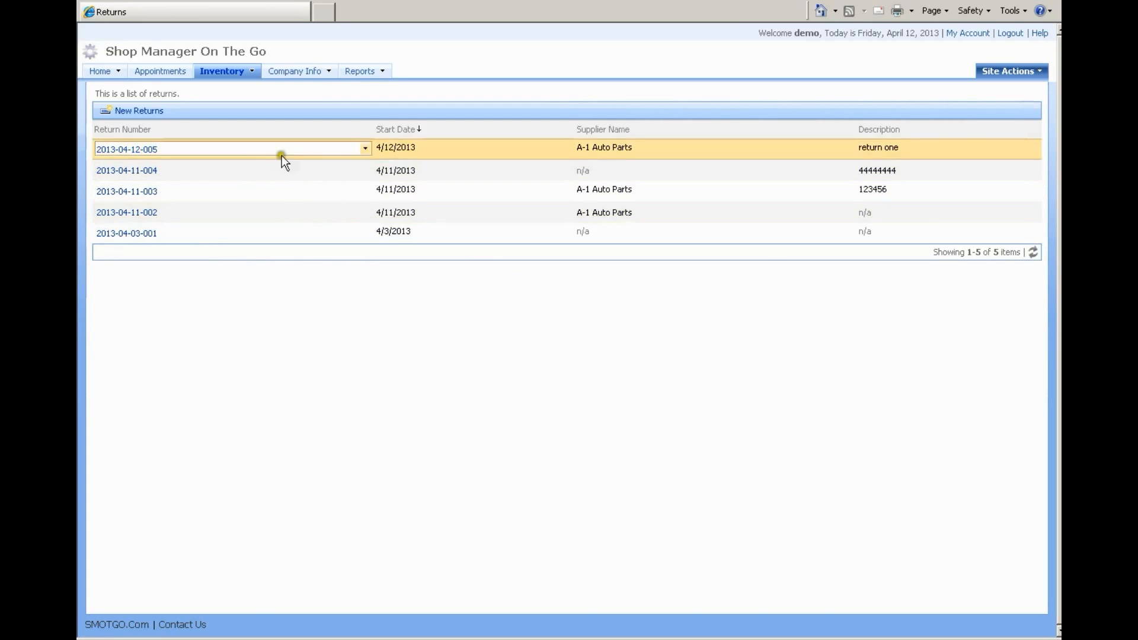
Start a new item on the "return one" record using the Water pump part 1352878 and the return reason Defective
click(483, 150)
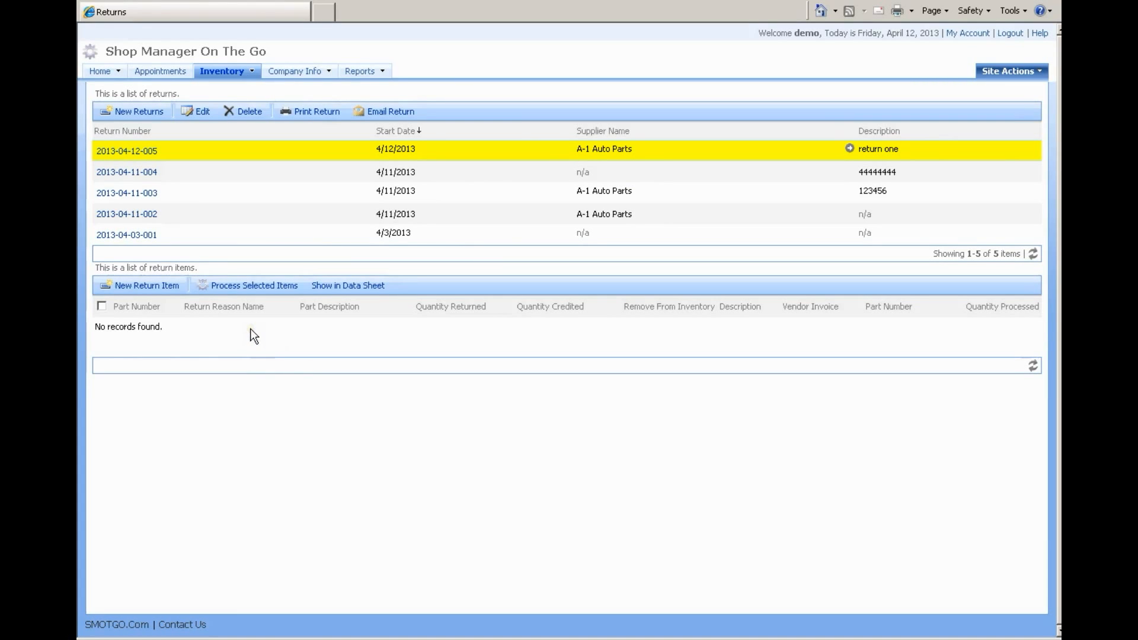
click(149, 290)
click(374, 287)
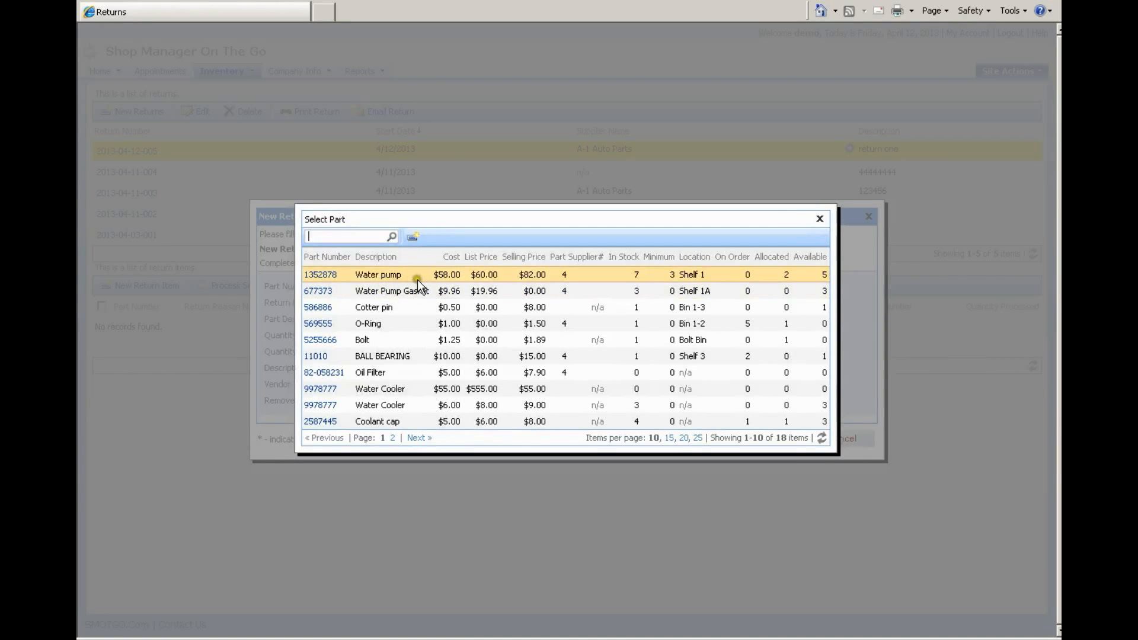
click(517, 277)
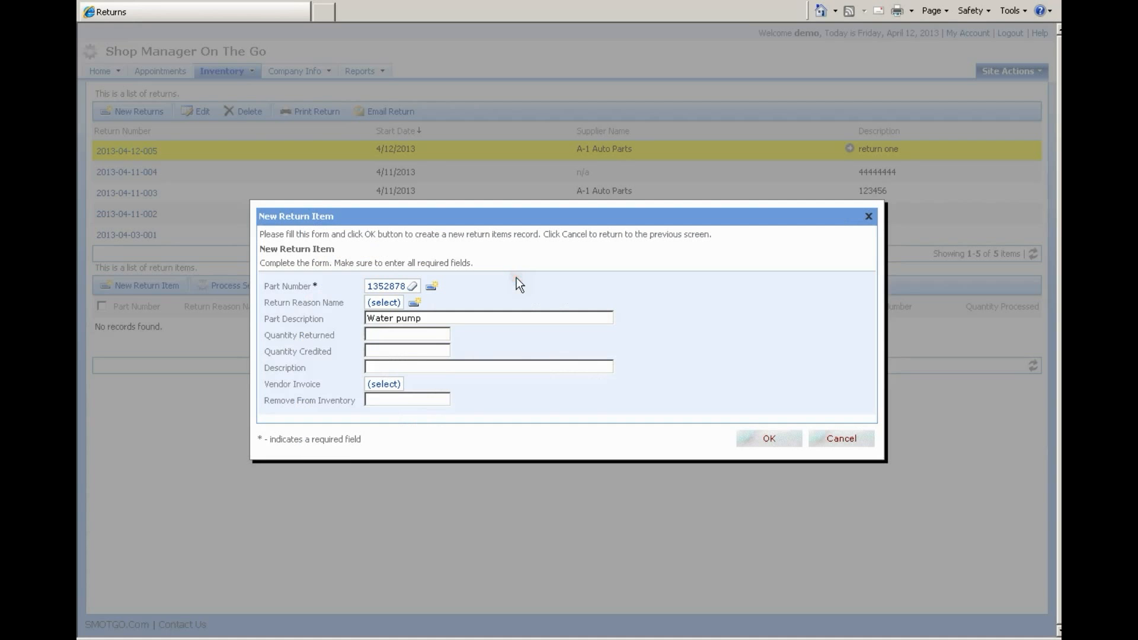
click(382, 303)
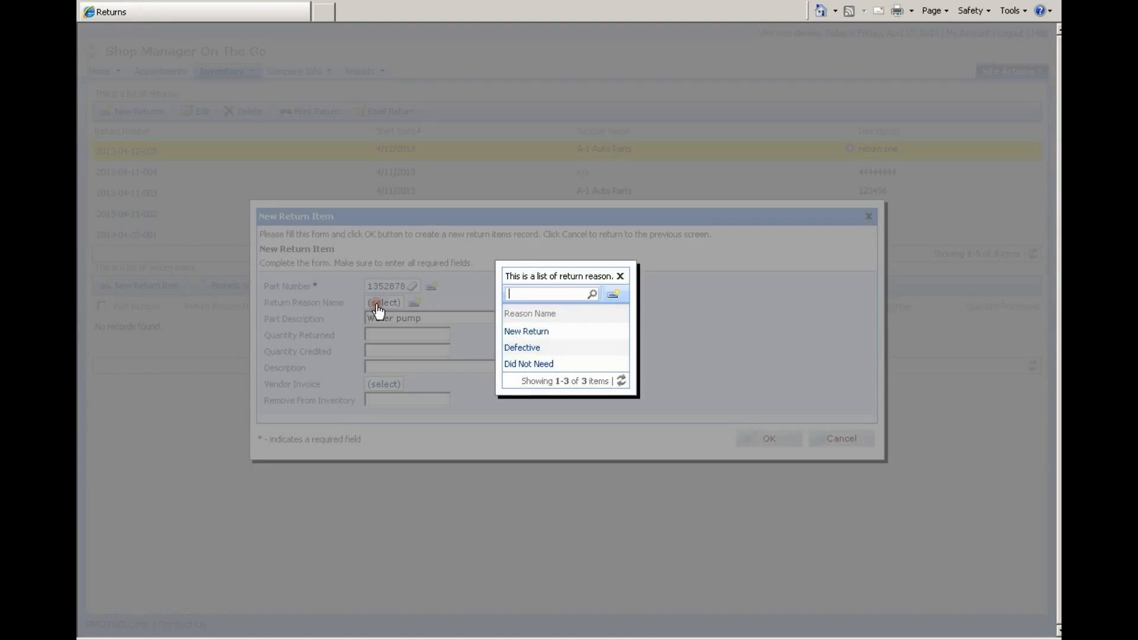
click(536, 338)
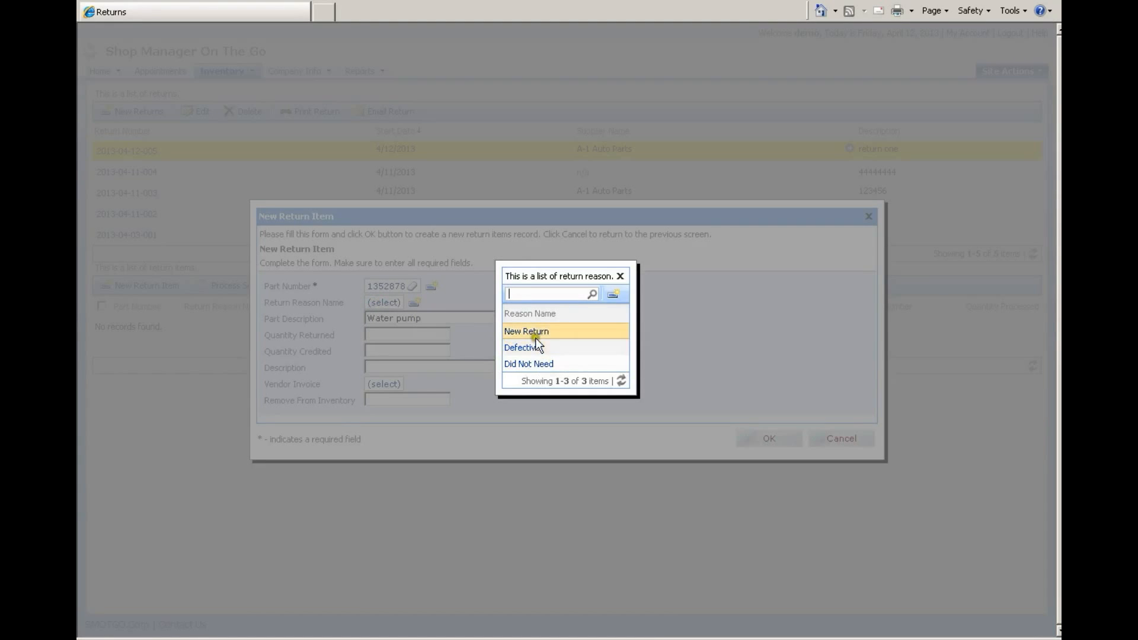
click(525, 348)
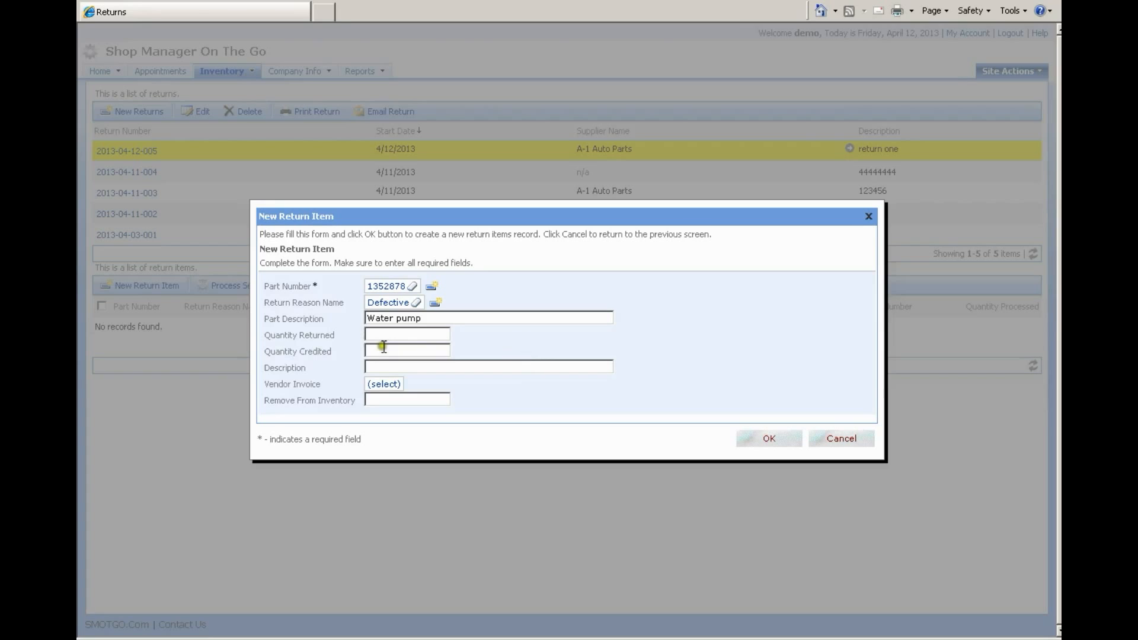
Set the returned quantity to 2 and choose the Water pump order with 5 received as the vendor invoice
click(384, 338)
text(2)
click(383, 384)
click(518, 337)
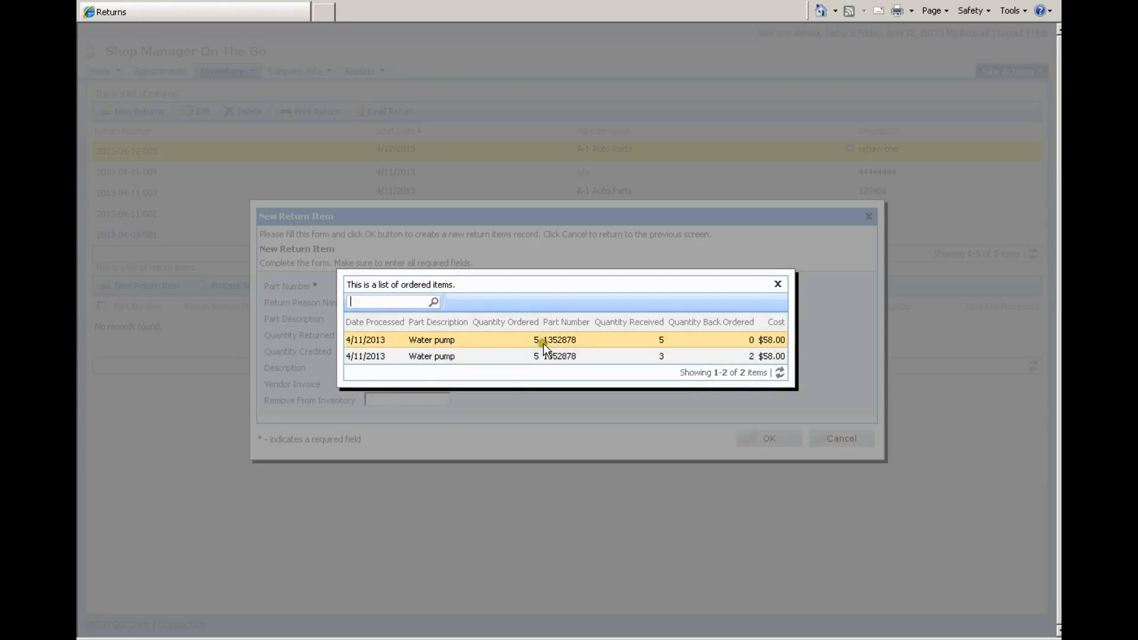
click(495, 343)
click(540, 342)
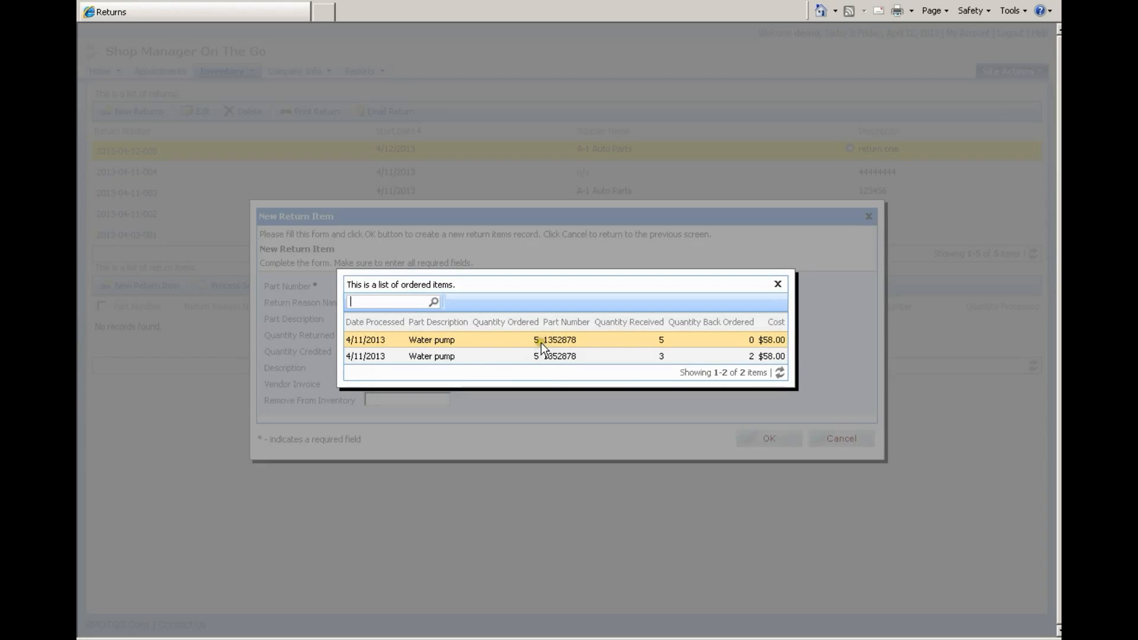
double_click(507, 343)
Set the water pump's quantity to remove from inventory to 2, save the return item and select it in the list
click(395, 402)
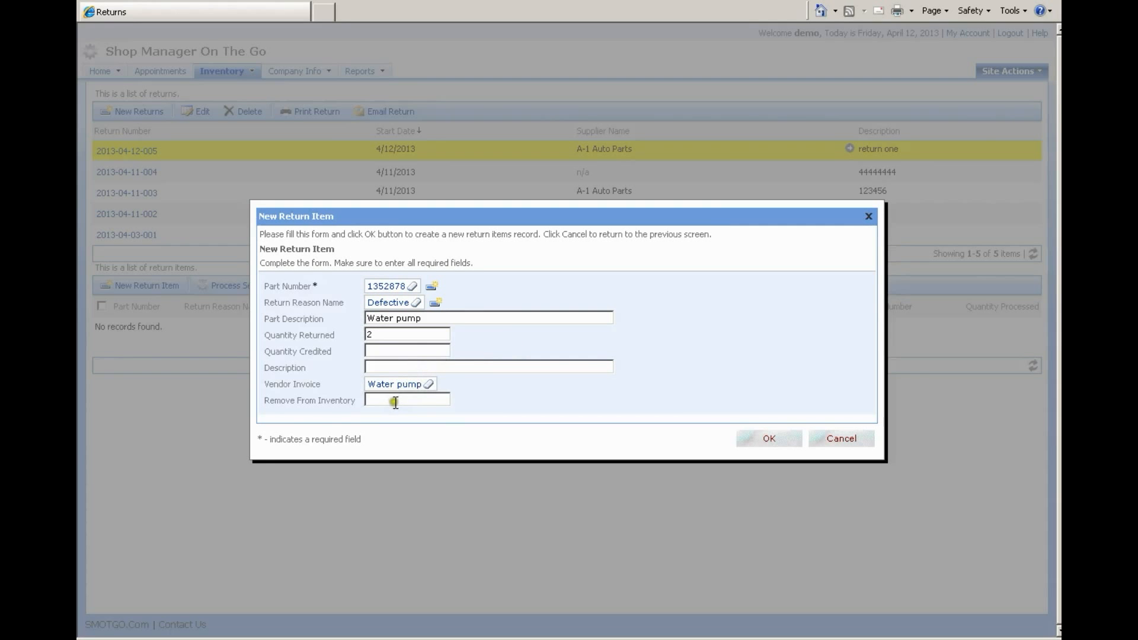
click(392, 403)
text(2)
click(421, 398)
click(767, 438)
click(766, 440)
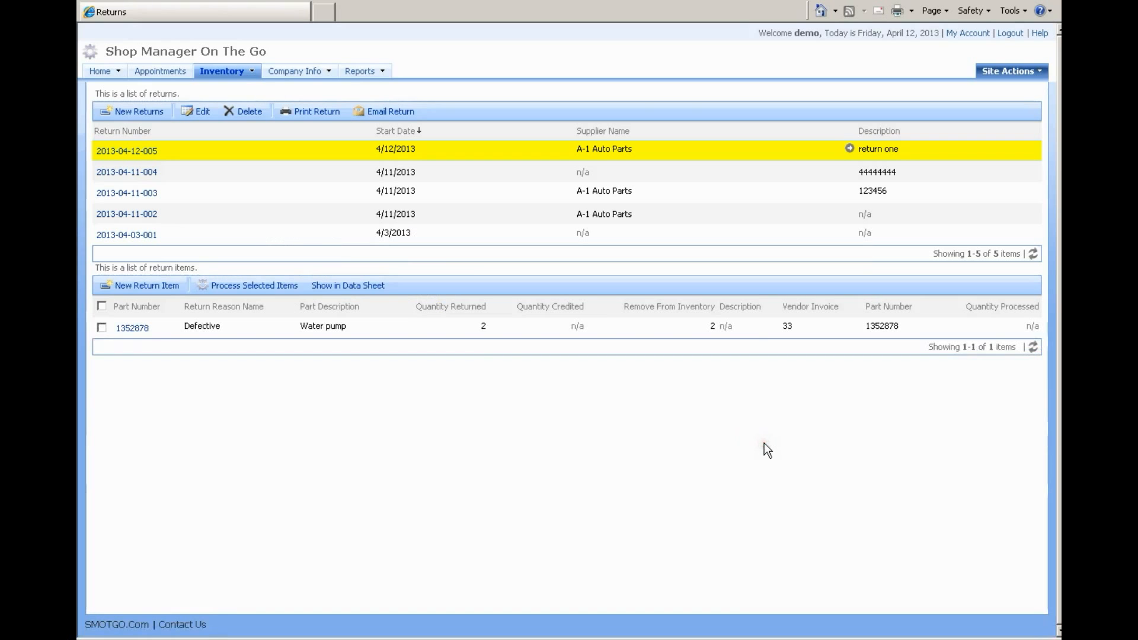
click(444, 324)
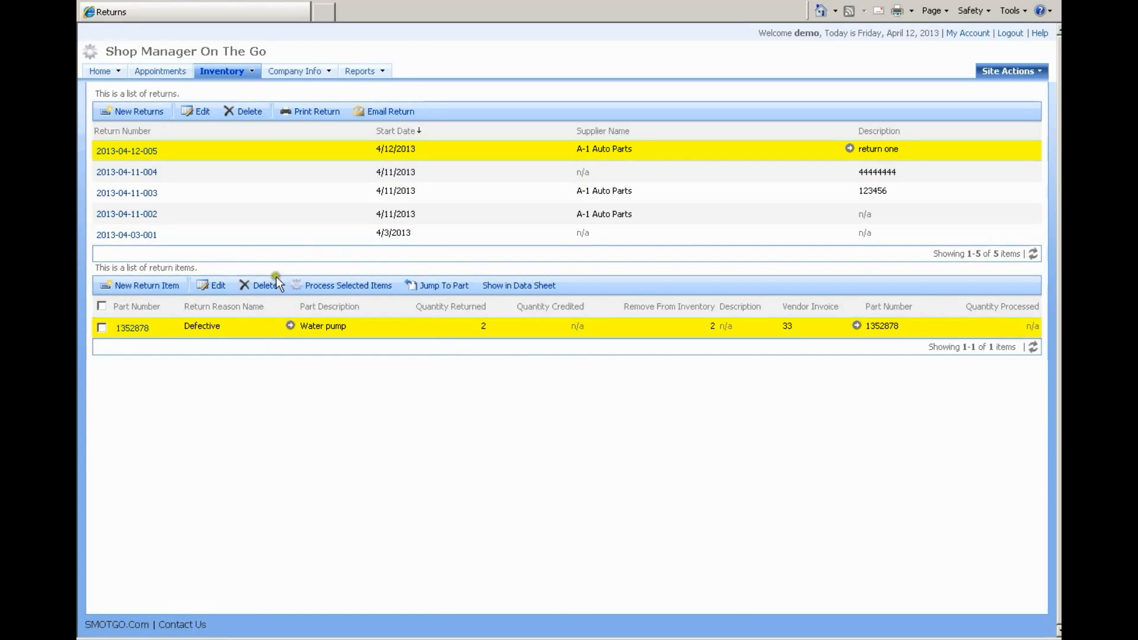
click(228, 91)
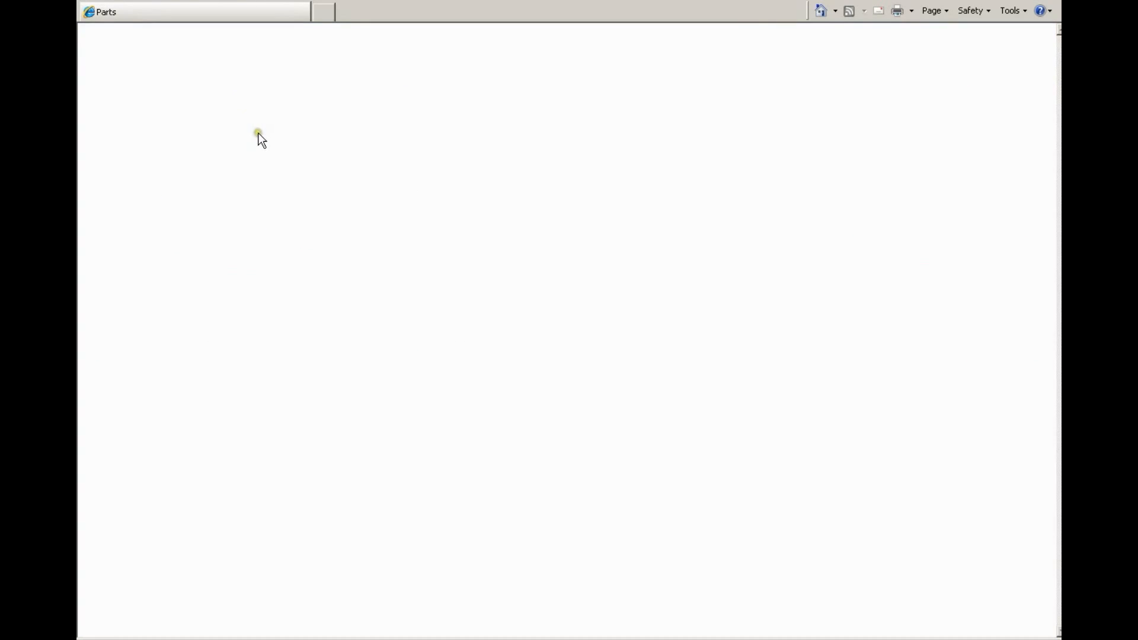
click(1008, 142)
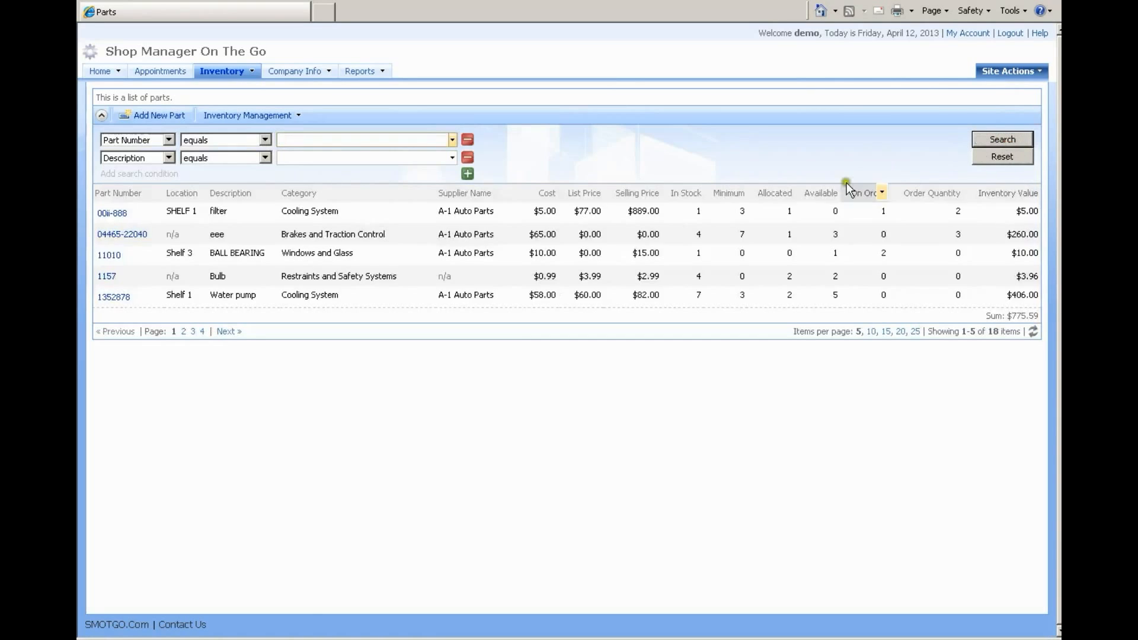
click(393, 236)
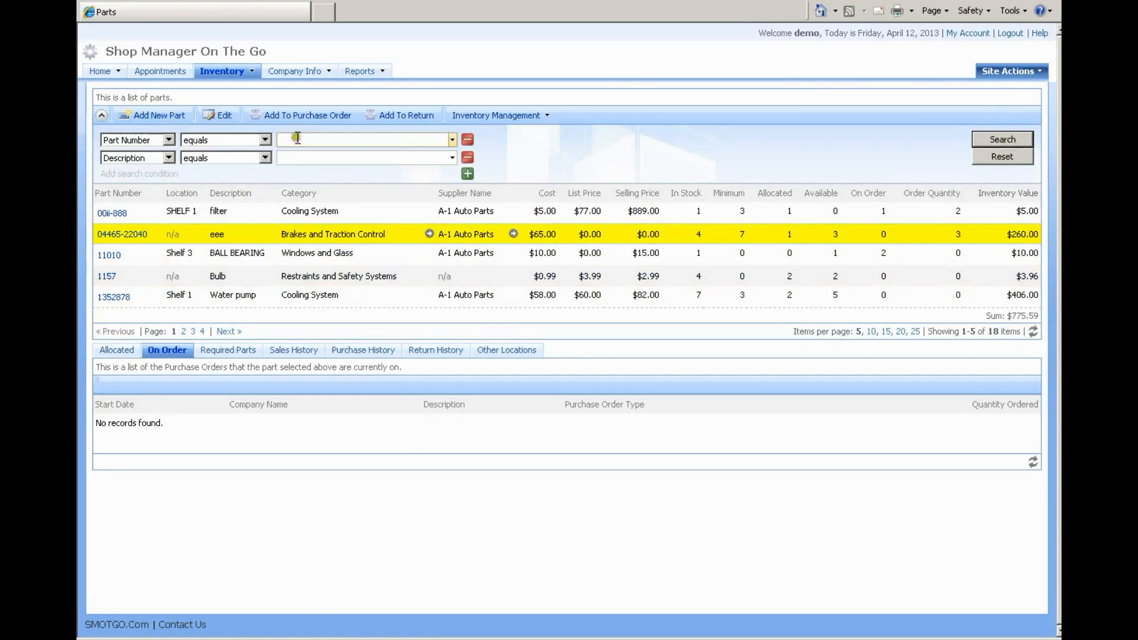
Begin adding the selected part to a return, creating a new lordco return described as "return two" for it
click(403, 118)
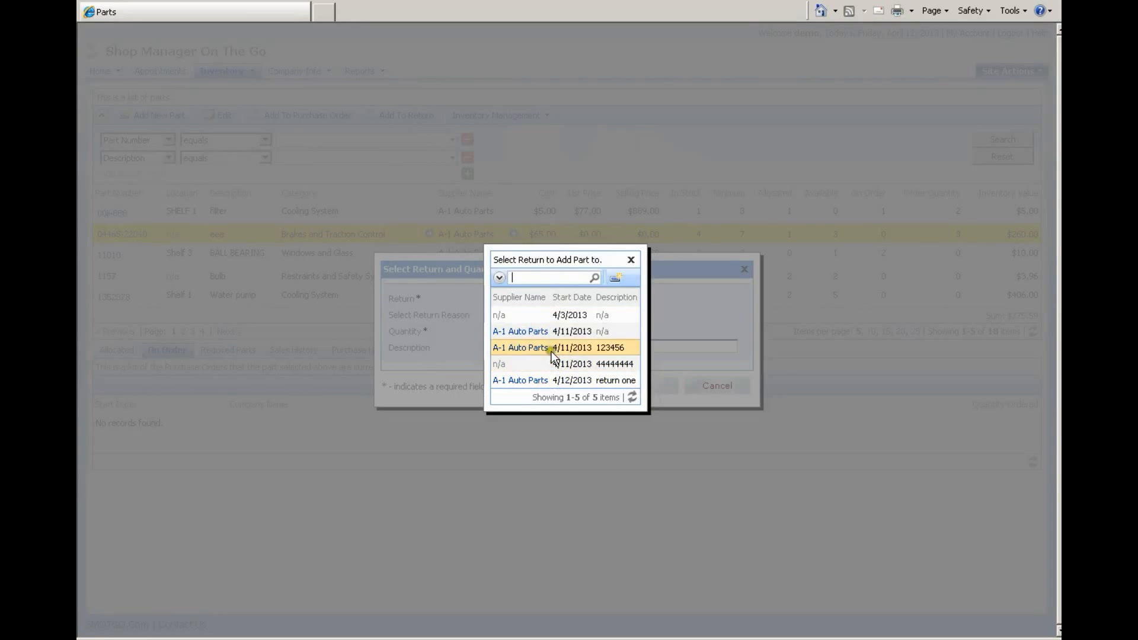
click(616, 280)
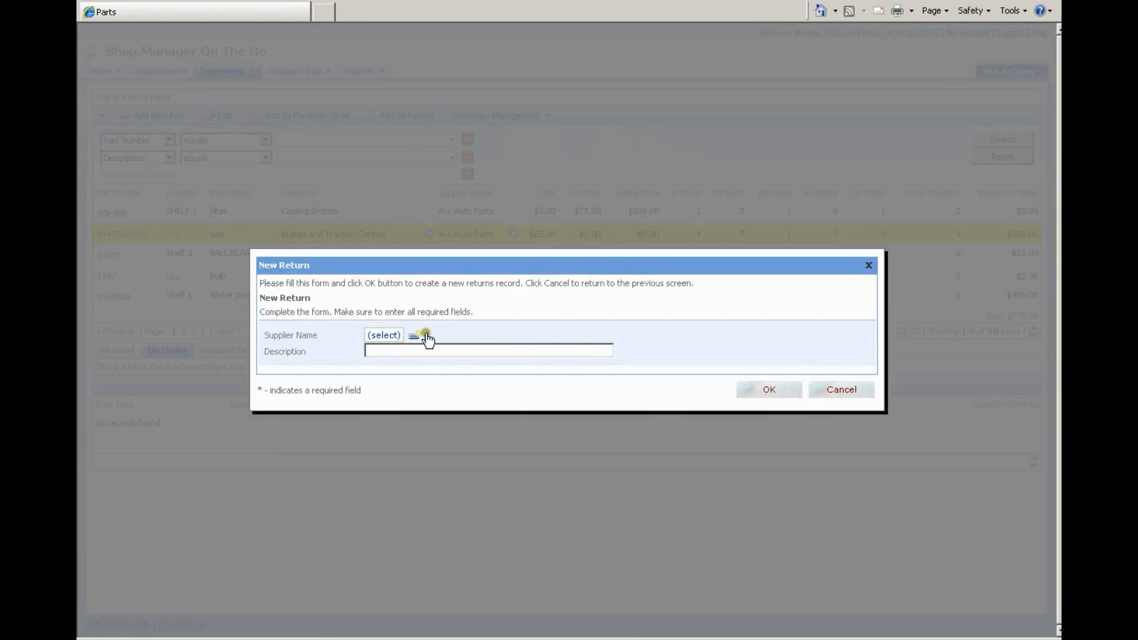
click(386, 335)
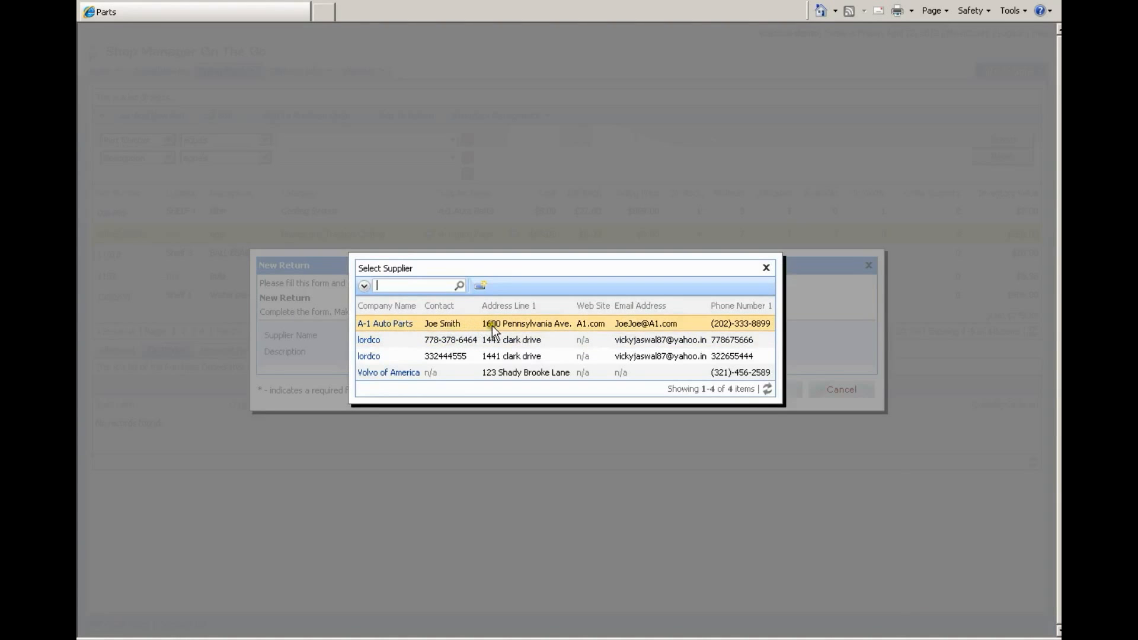
click(490, 340)
click(447, 351)
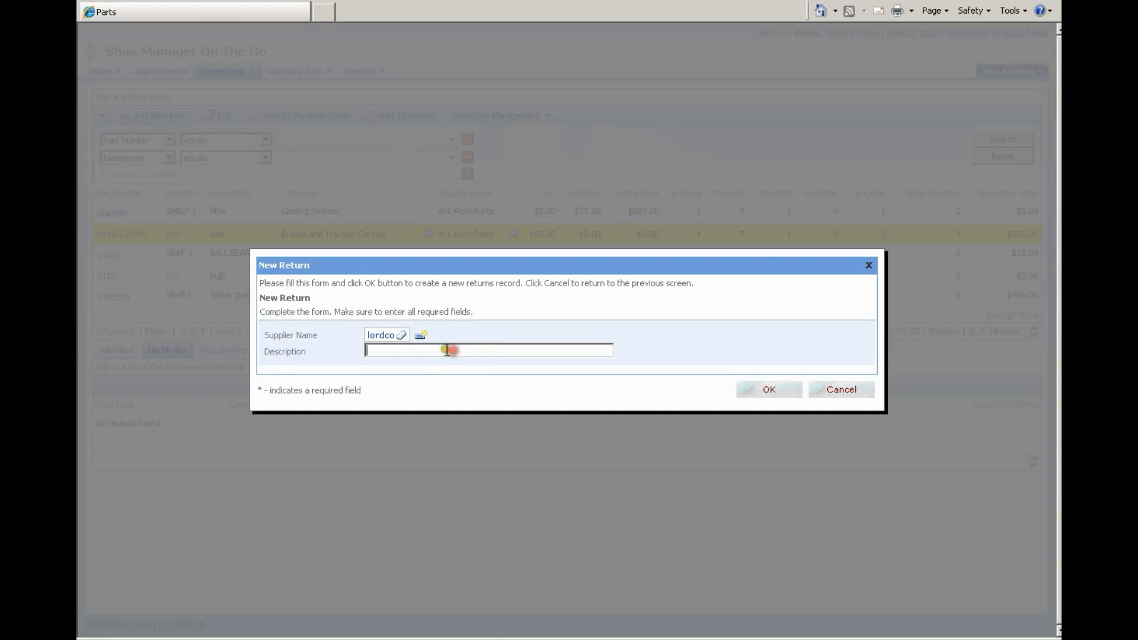
text(return two)
click(759, 389)
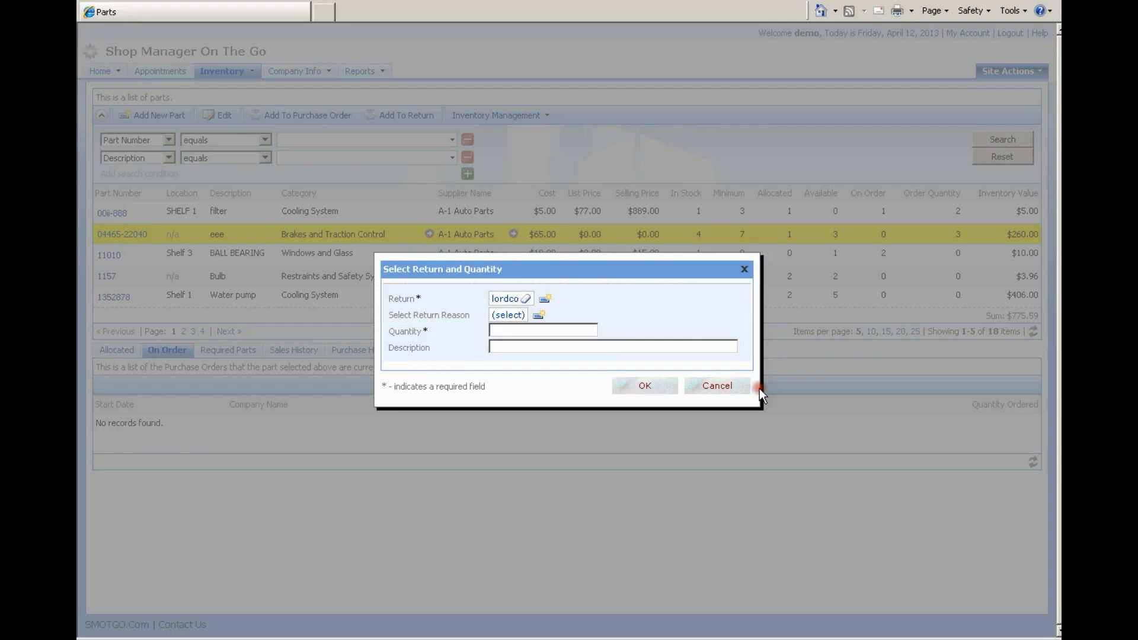
Give the part the return reason Did Not Need and quantity 1, and add it to the lordco return
click(517, 318)
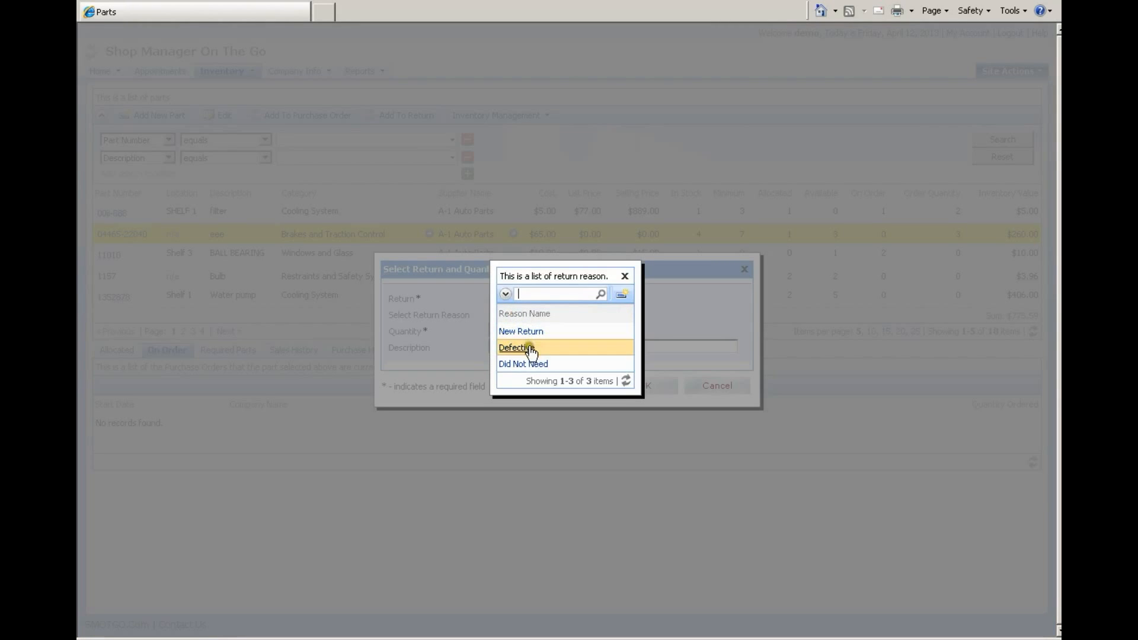
click(532, 364)
click(519, 332)
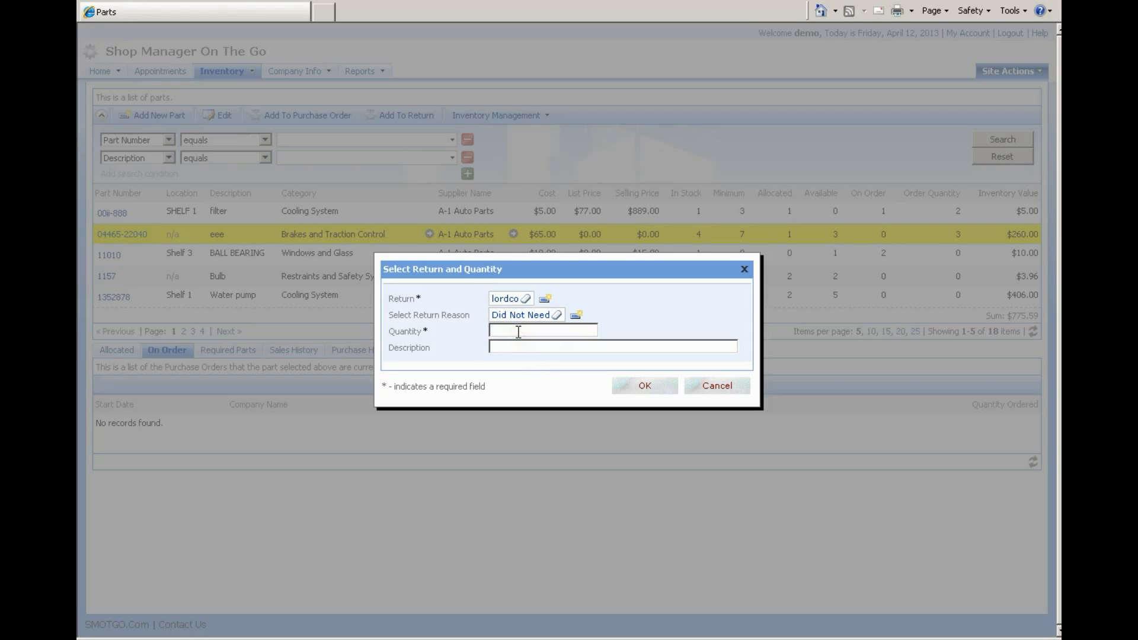
text(1)
click(526, 345)
click(639, 385)
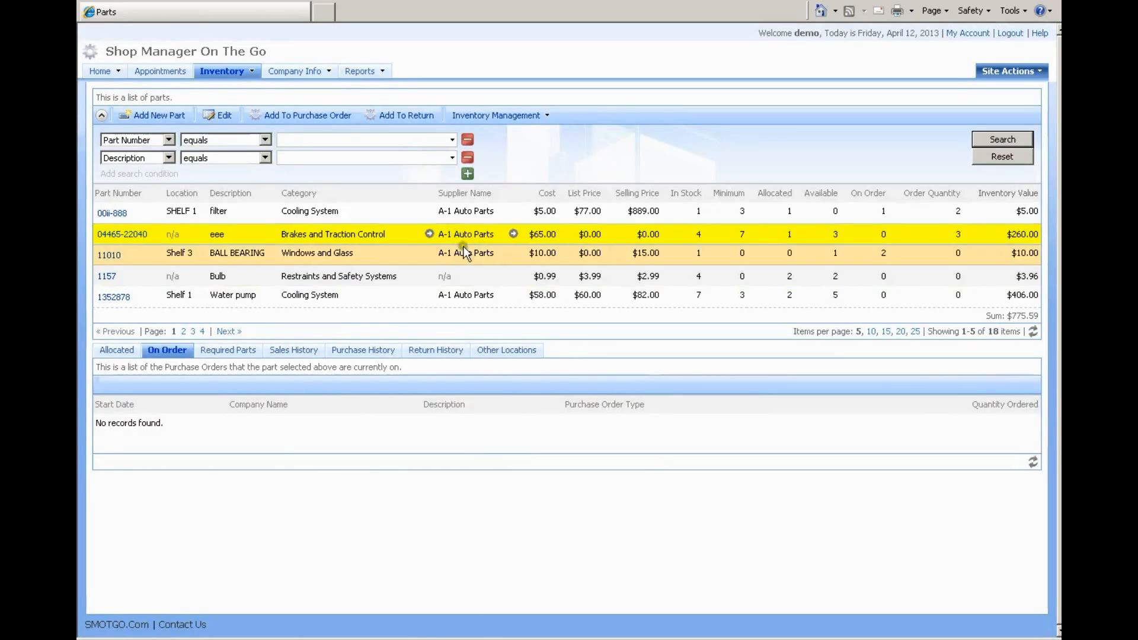
Open the INSPECTION job on the 2009 Infiniti G Sedan work request from the home list
click(90, 74)
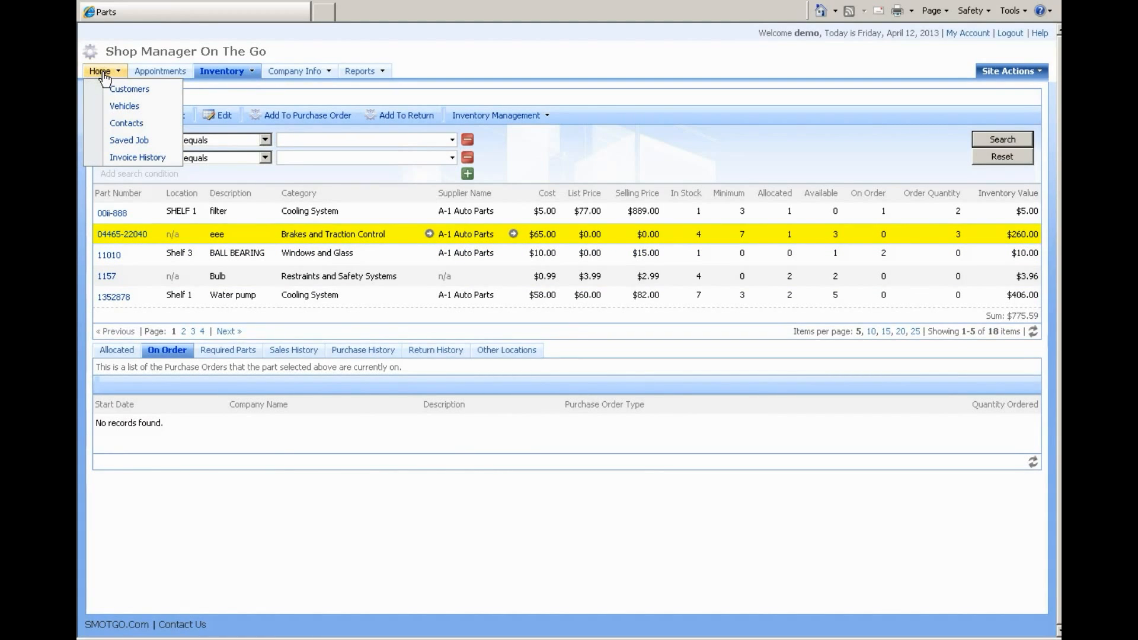
click(102, 75)
mouse_move(102, 76)
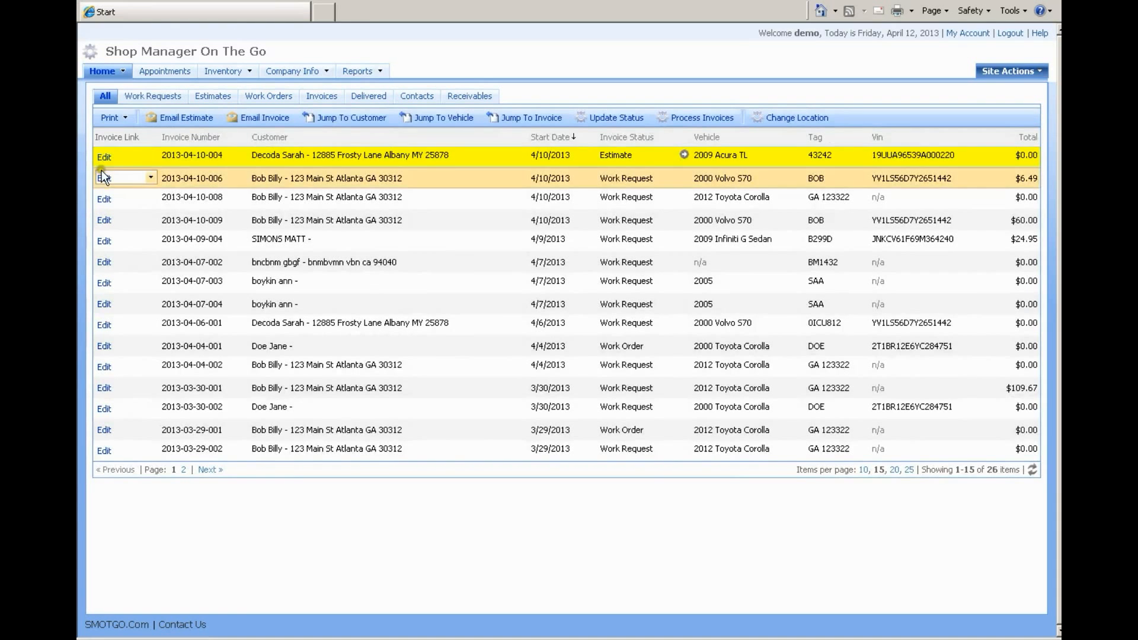
click(103, 242)
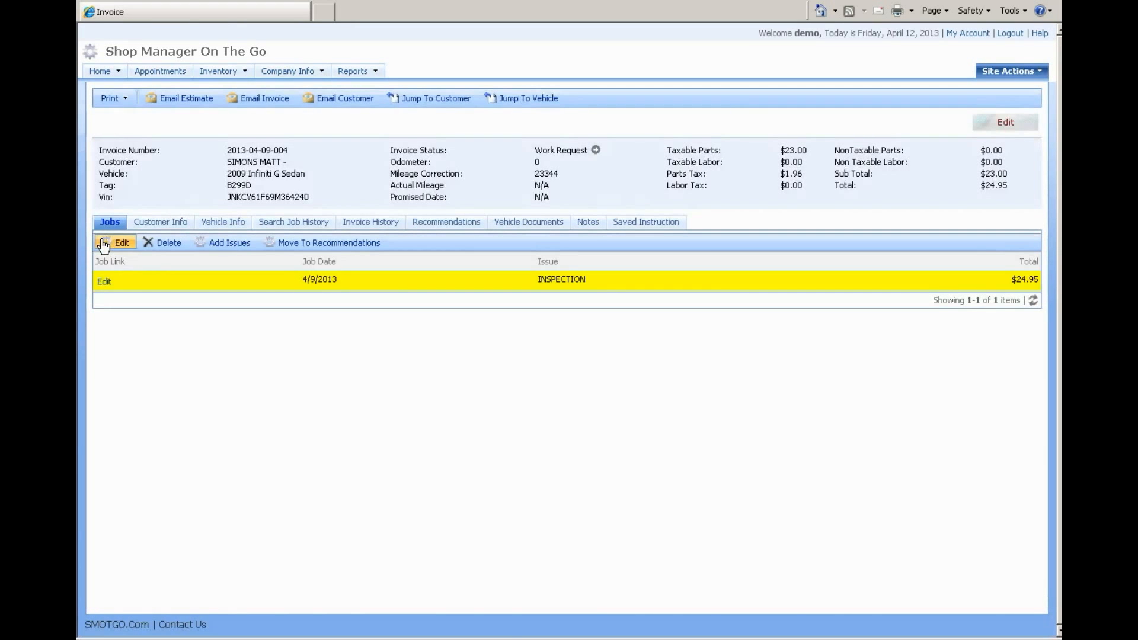
click(101, 282)
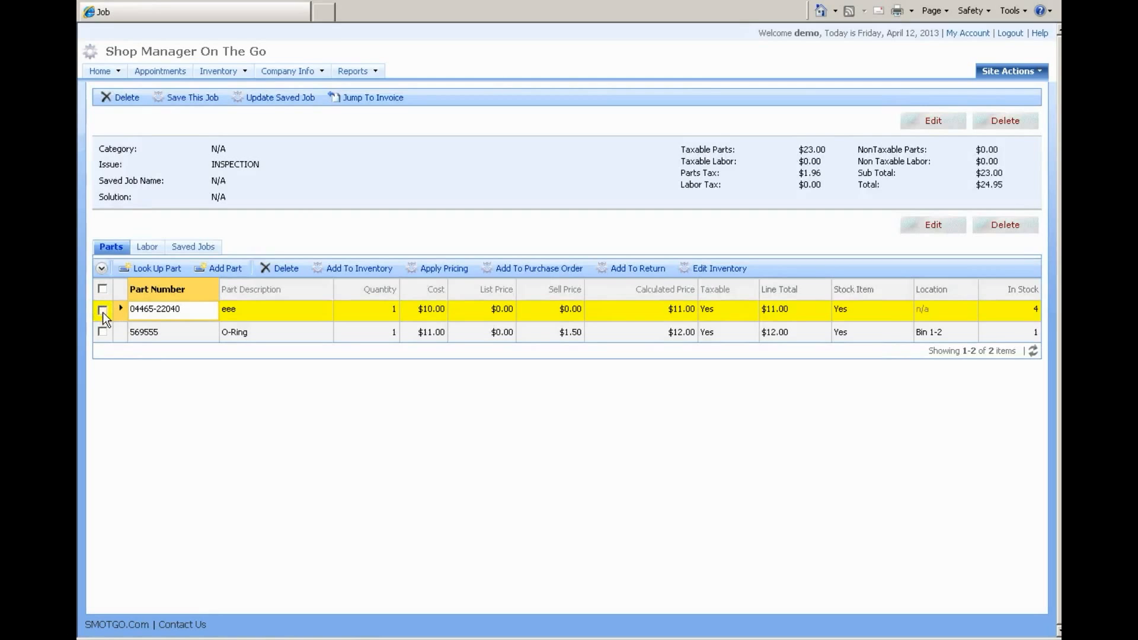
click(102, 309)
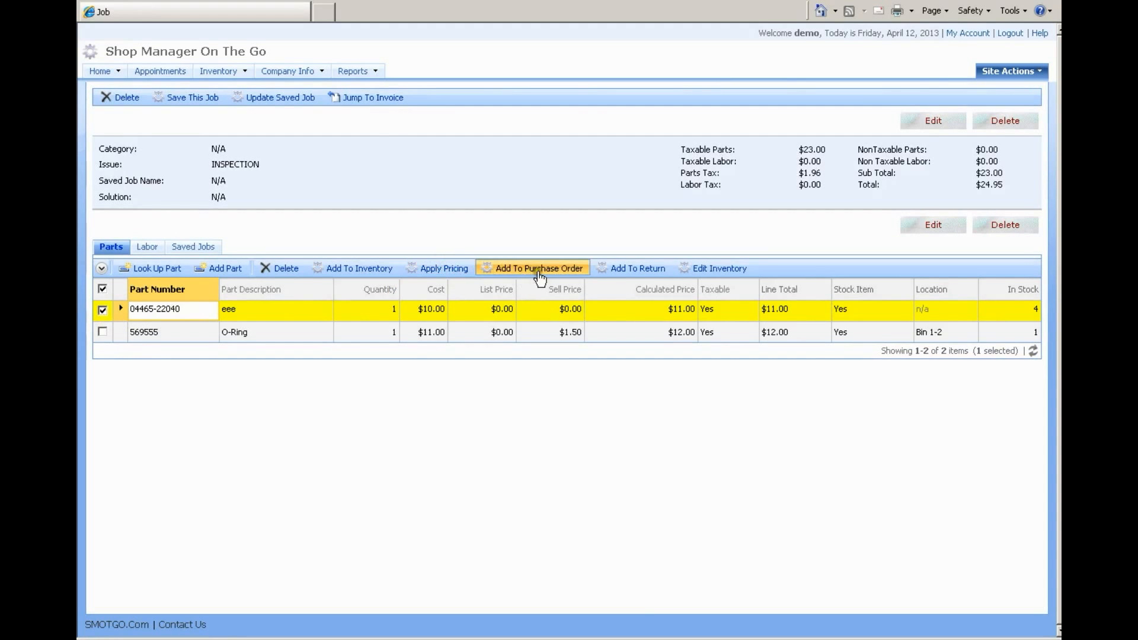
click(615, 271)
click(556, 323)
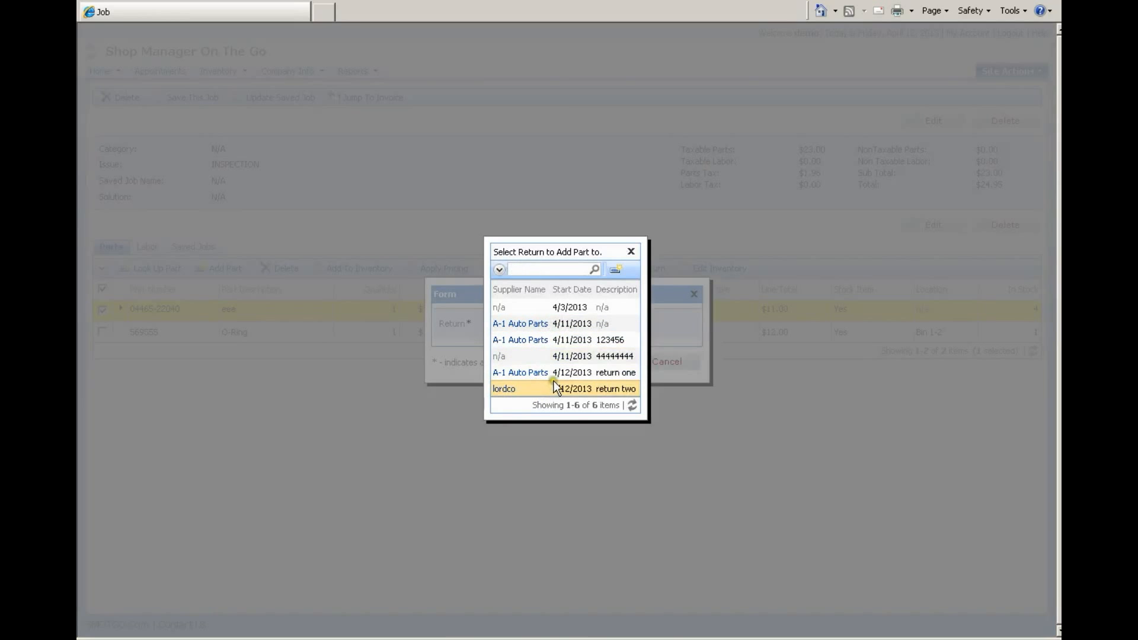
click(554, 386)
click(592, 364)
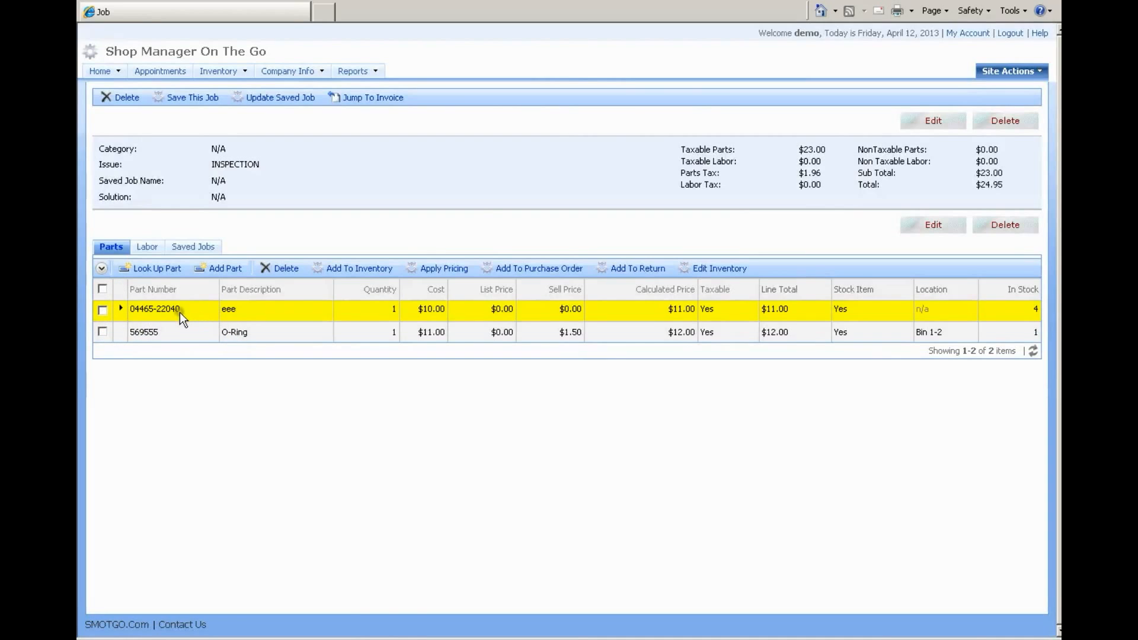
click(105, 308)
click(105, 331)
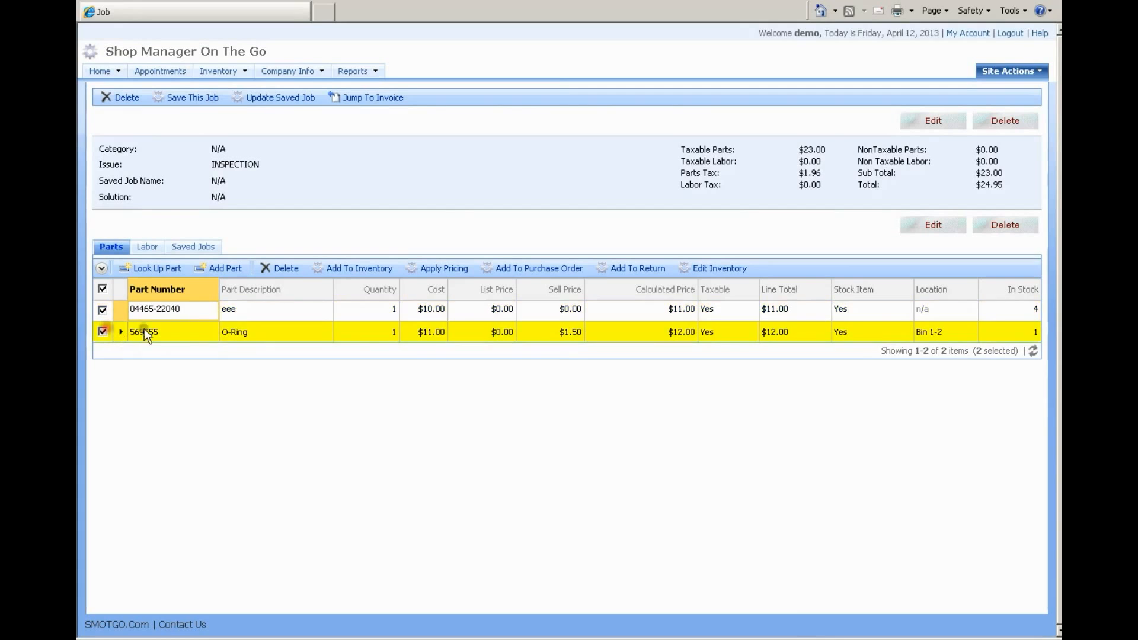
click(628, 275)
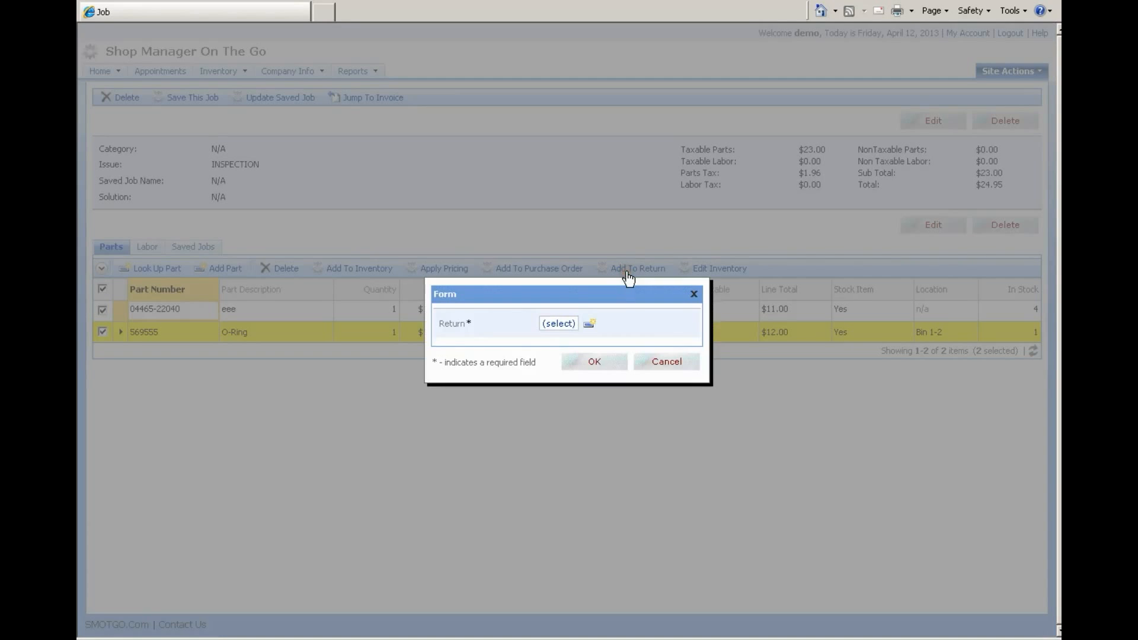
click(554, 326)
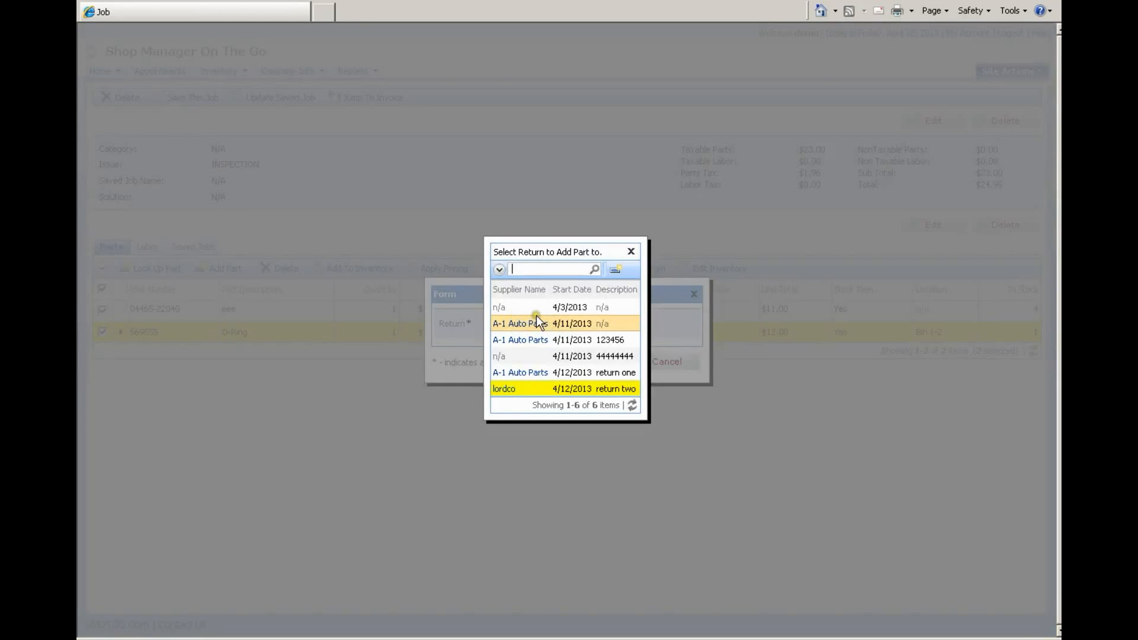
click(553, 387)
click(597, 364)
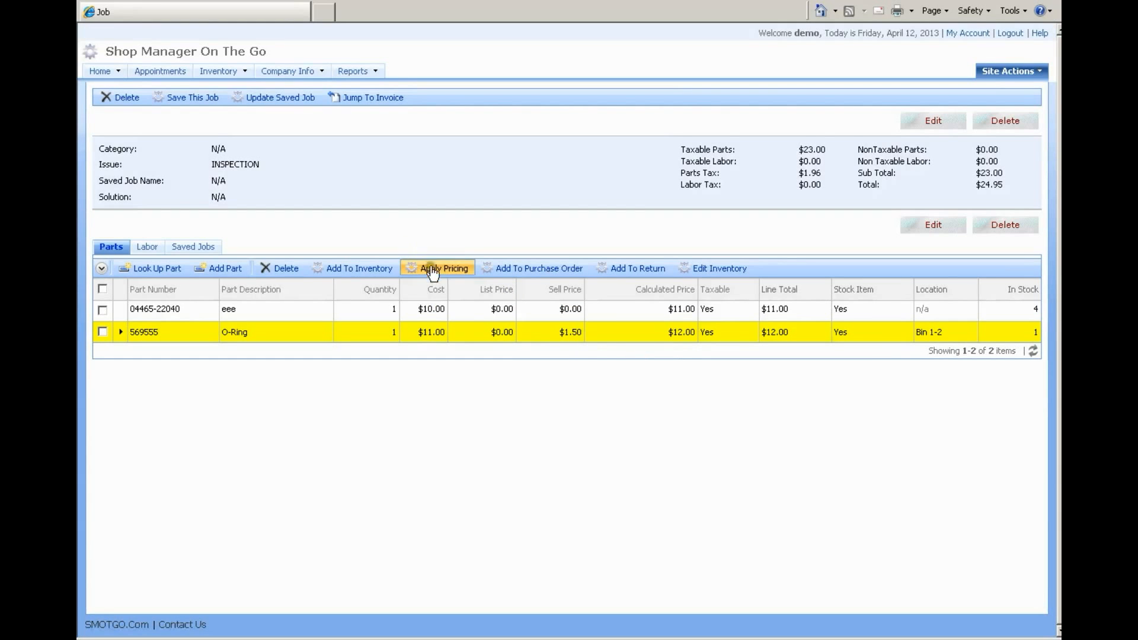
Look through the inventory's purchase orders, purchase order history and return history, and bring up the list of returns
mouse_move(216, 74)
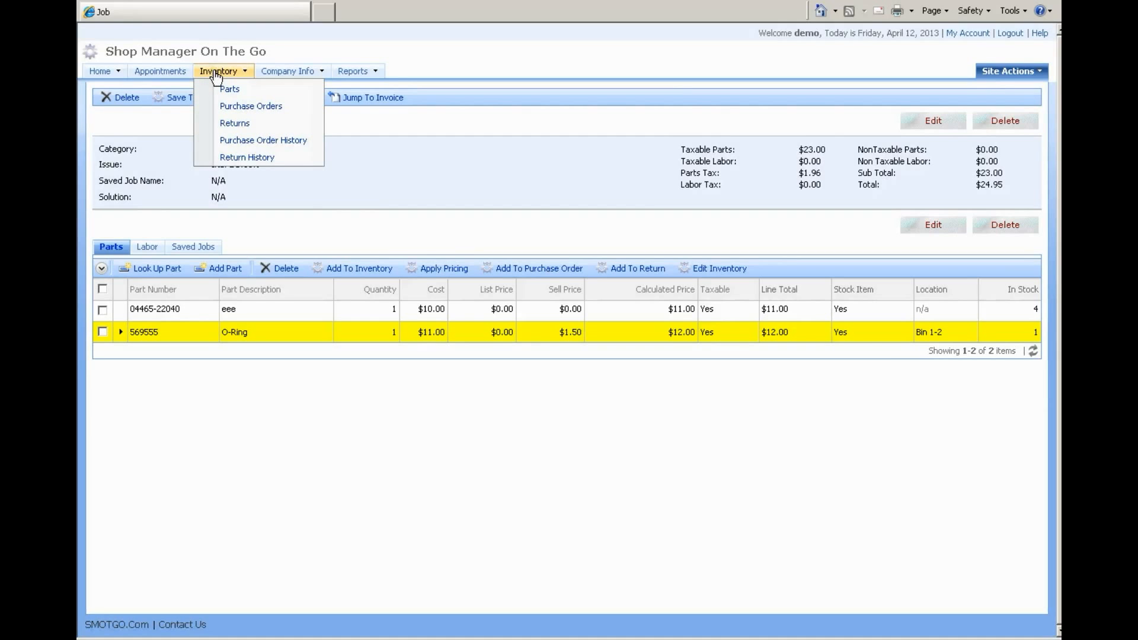
click(251, 105)
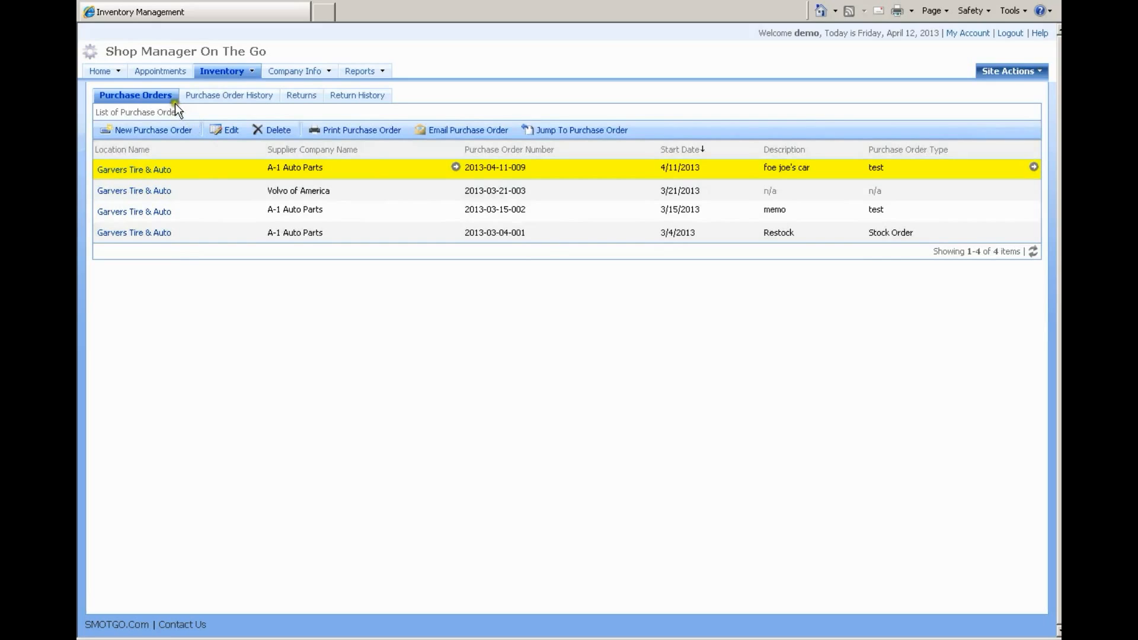
click(212, 102)
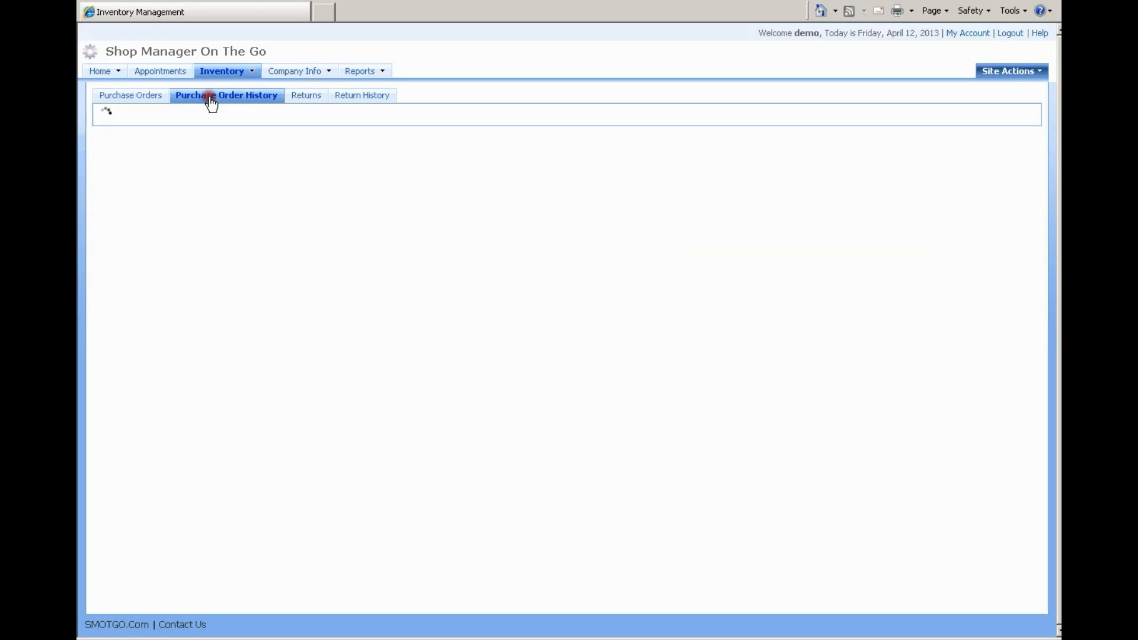
click(300, 101)
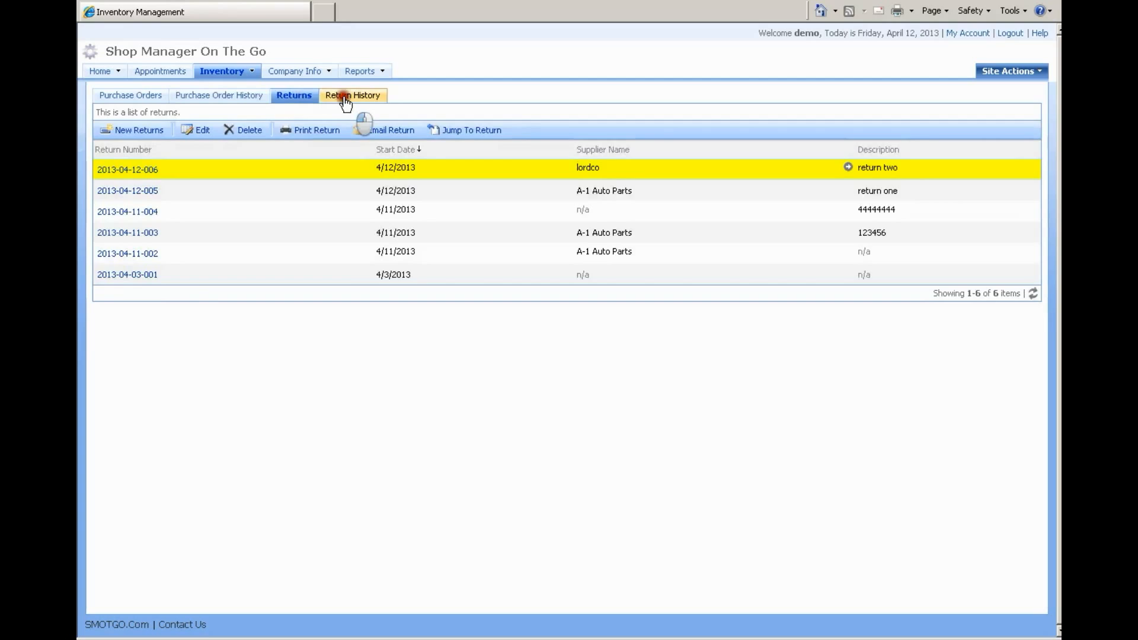
click(346, 104)
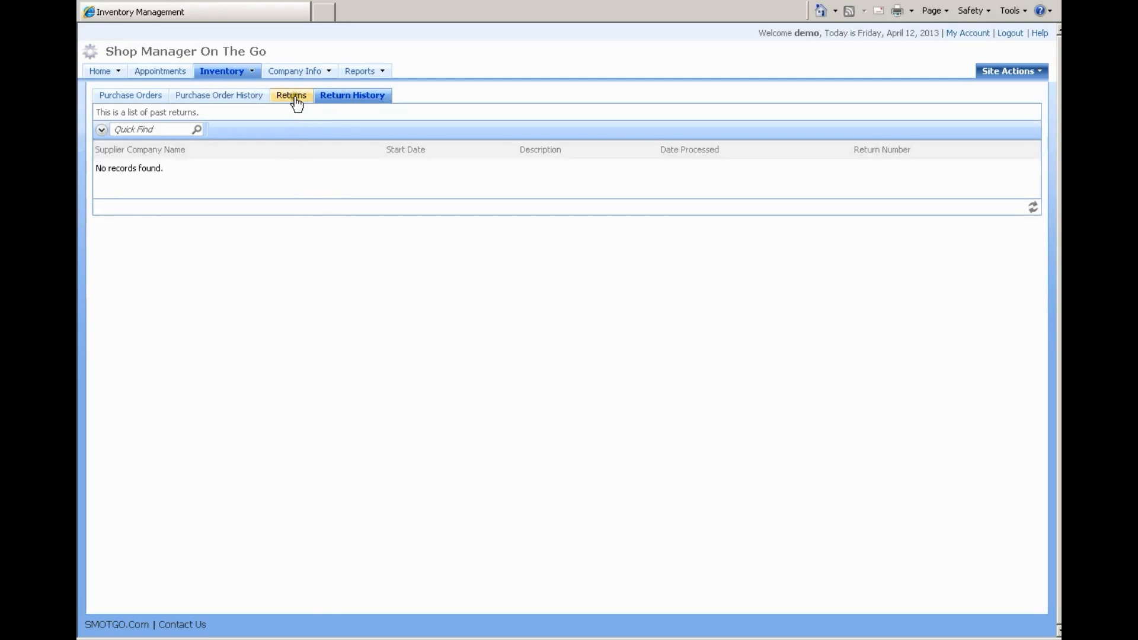
click(290, 103)
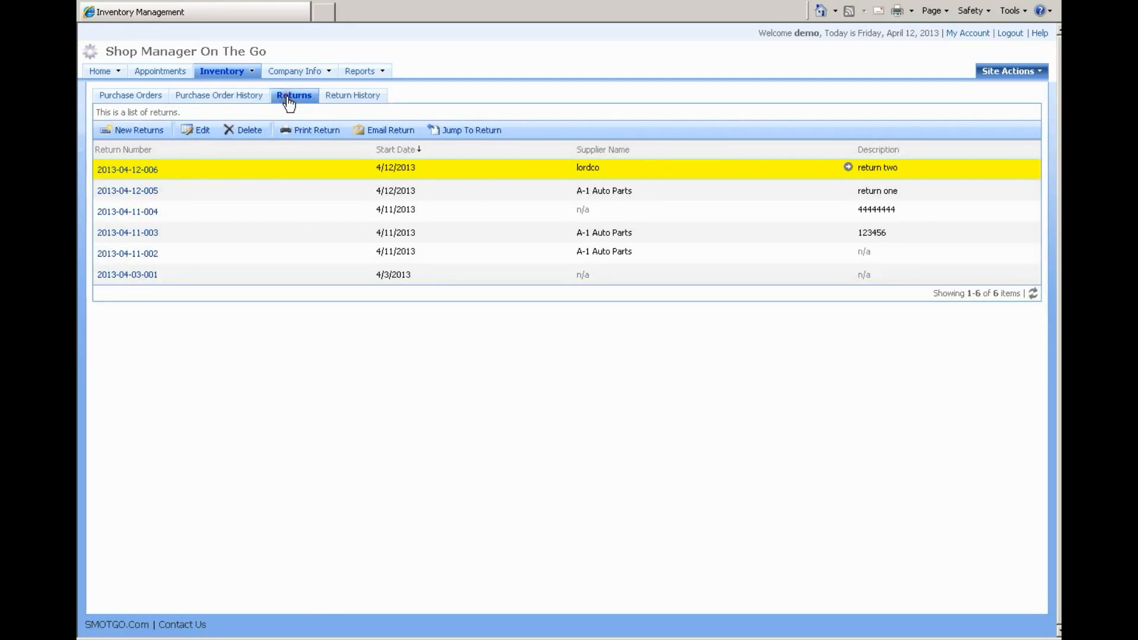
Open the A-1 Auto Parts return described as "return one" from the returns list with its return items
click(485, 193)
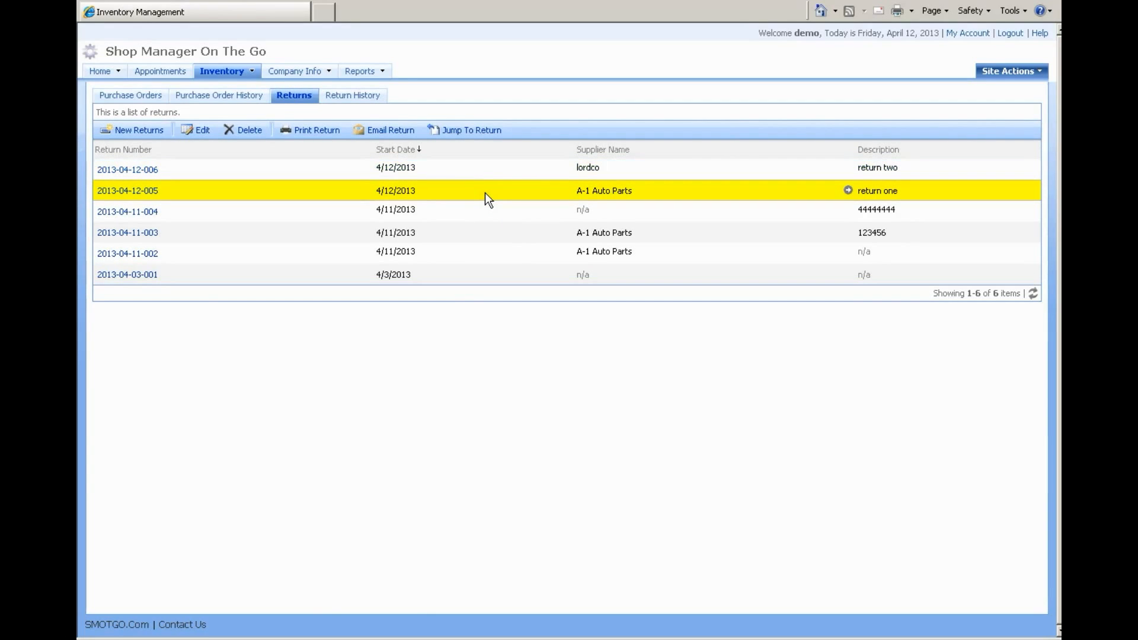
click(452, 194)
click(463, 176)
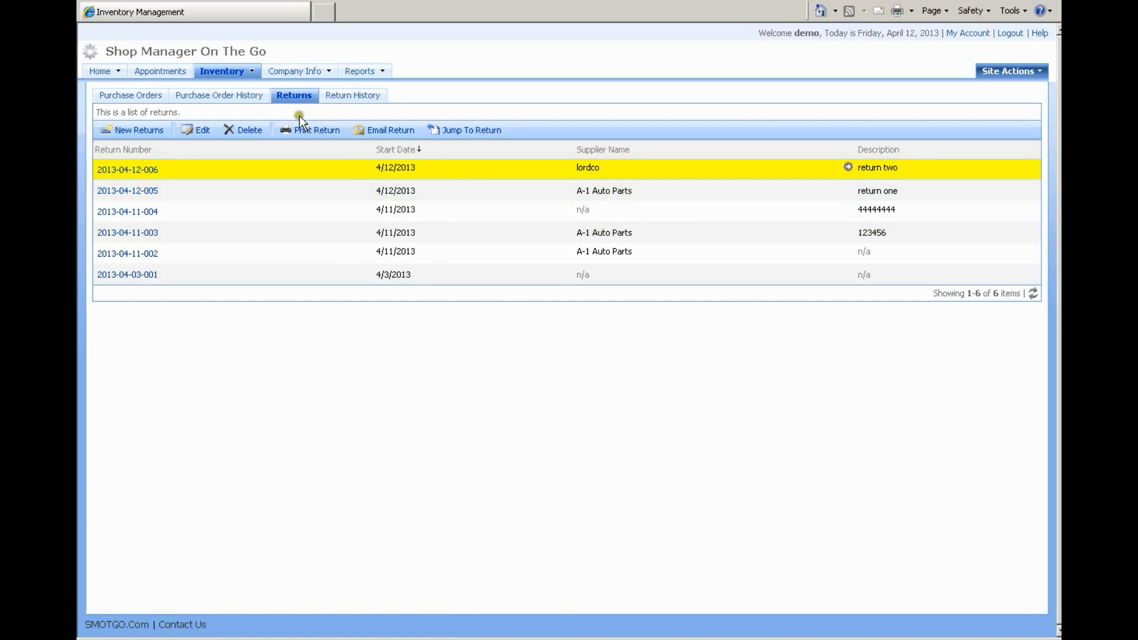
click(474, 191)
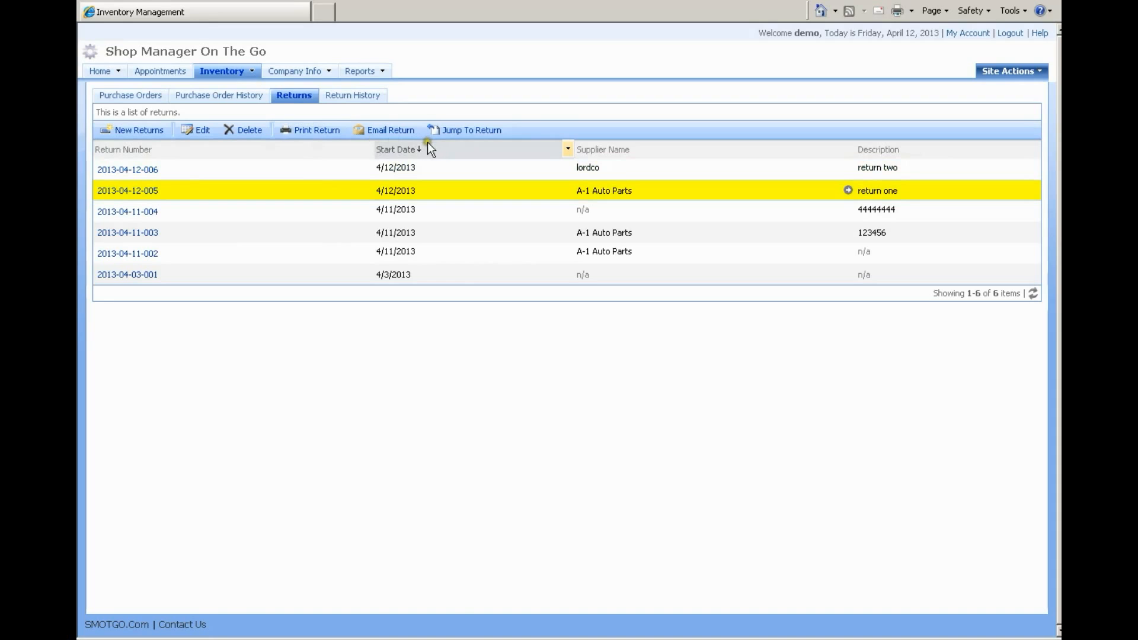
click(465, 131)
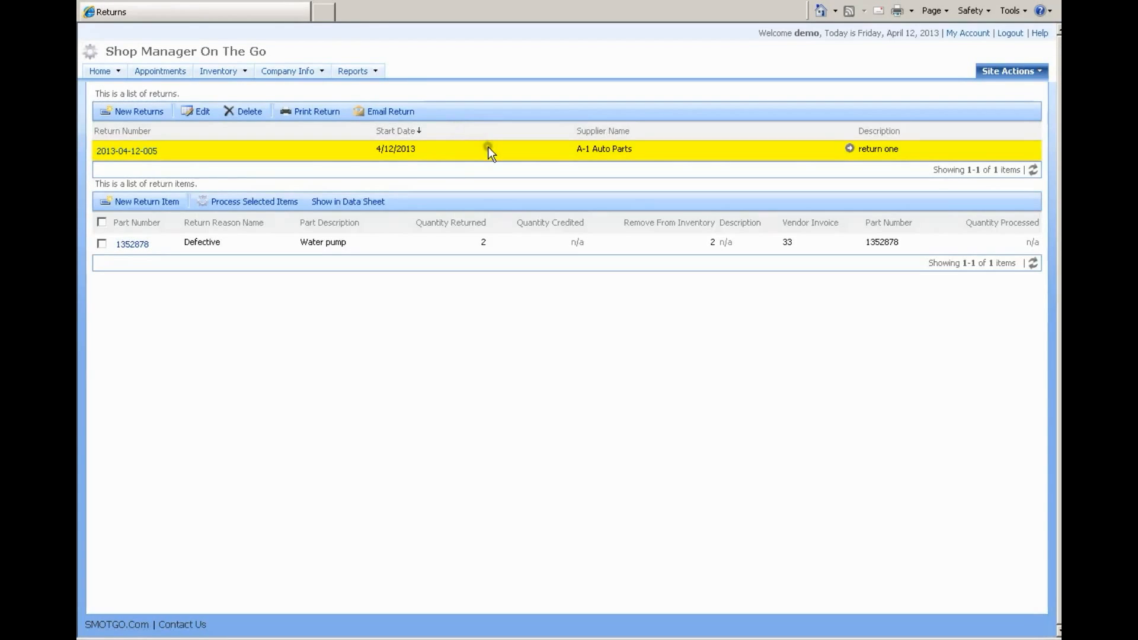
Show the return items as a data sheet, set the water pump's Quantity Credited to 2 and save the item
click(486, 148)
click(461, 247)
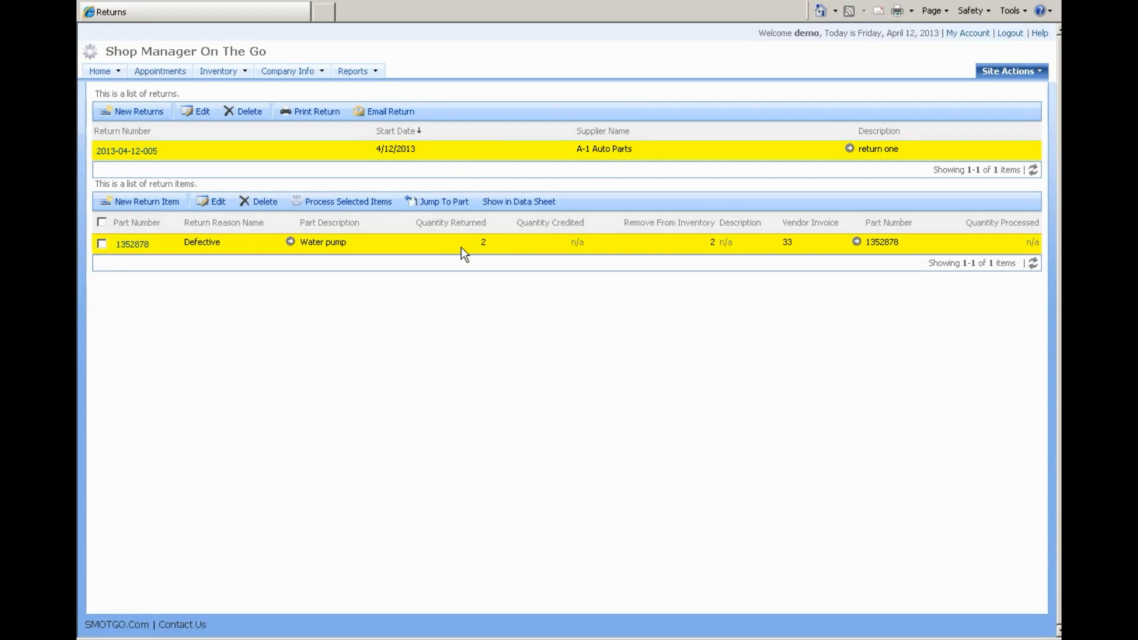
click(518, 203)
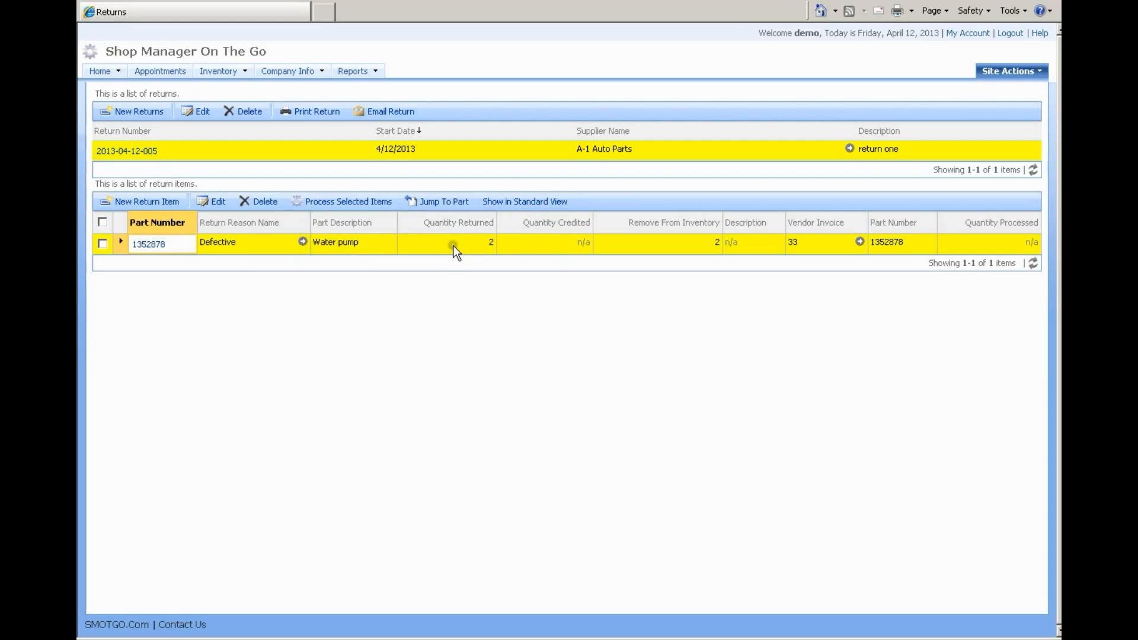
click(541, 244)
text(2)
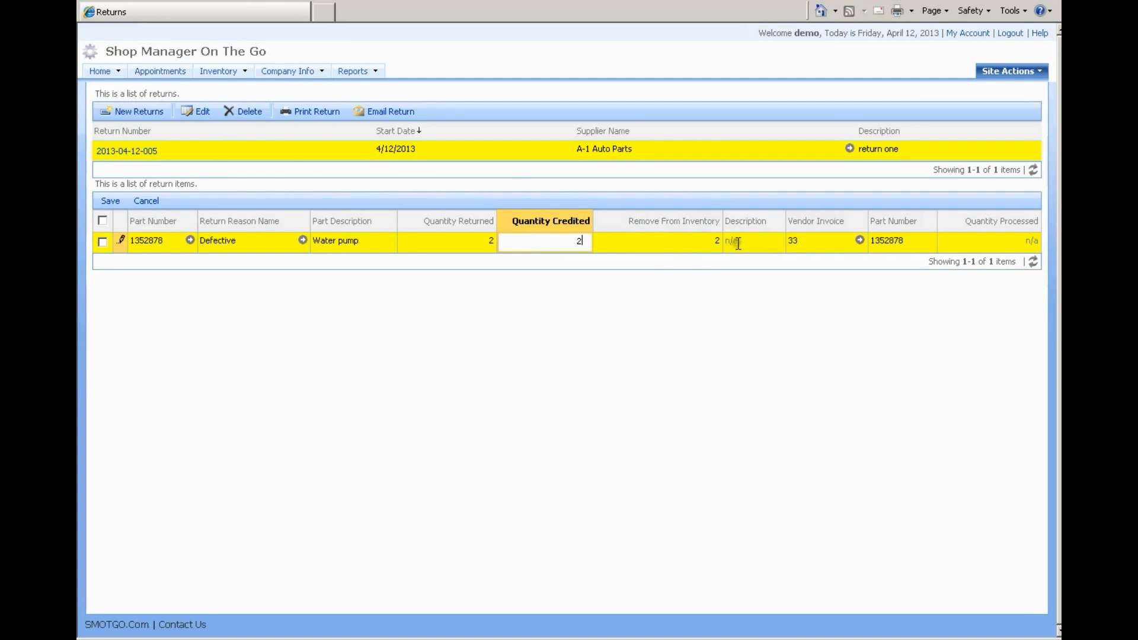
click(794, 243)
click(1017, 246)
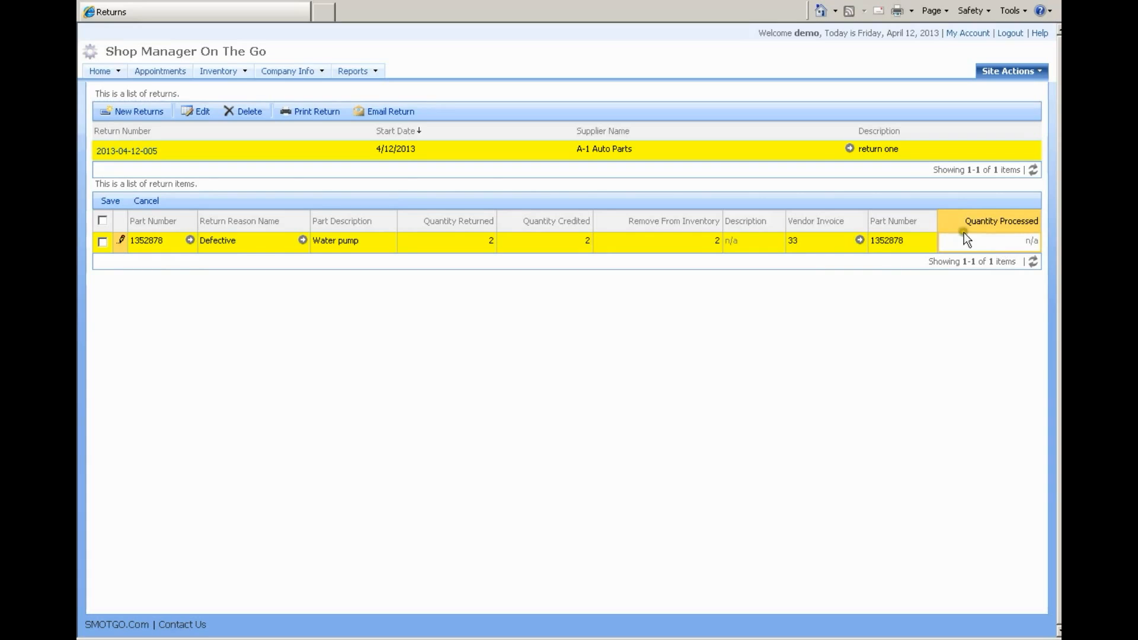
click(107, 202)
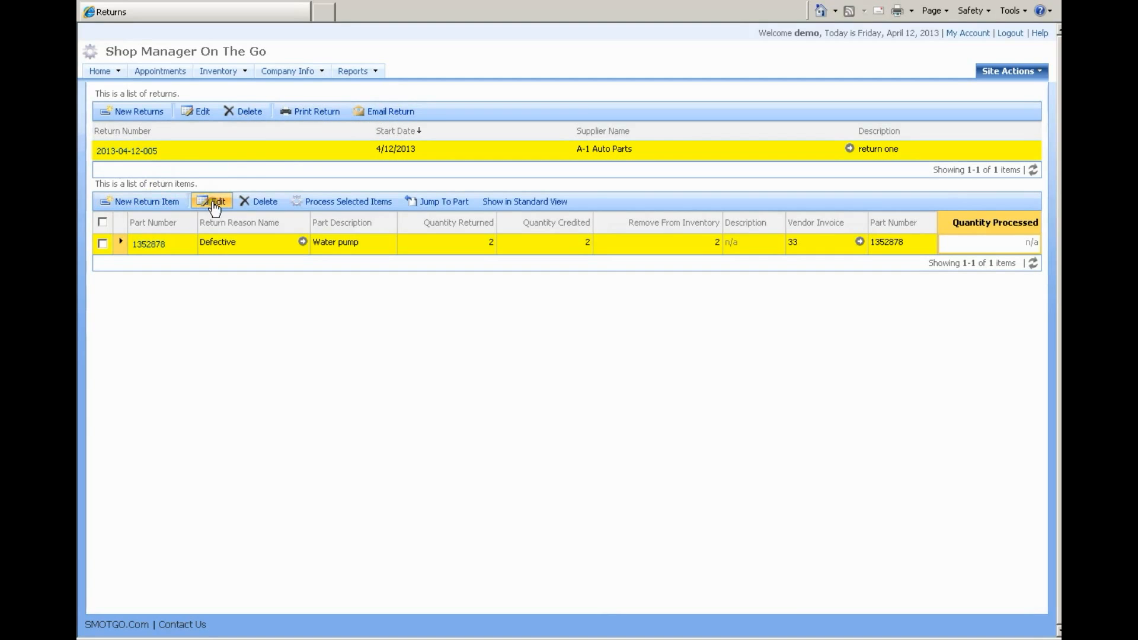
Process the water pump return item with the vendor's invoice number 8965
click(102, 243)
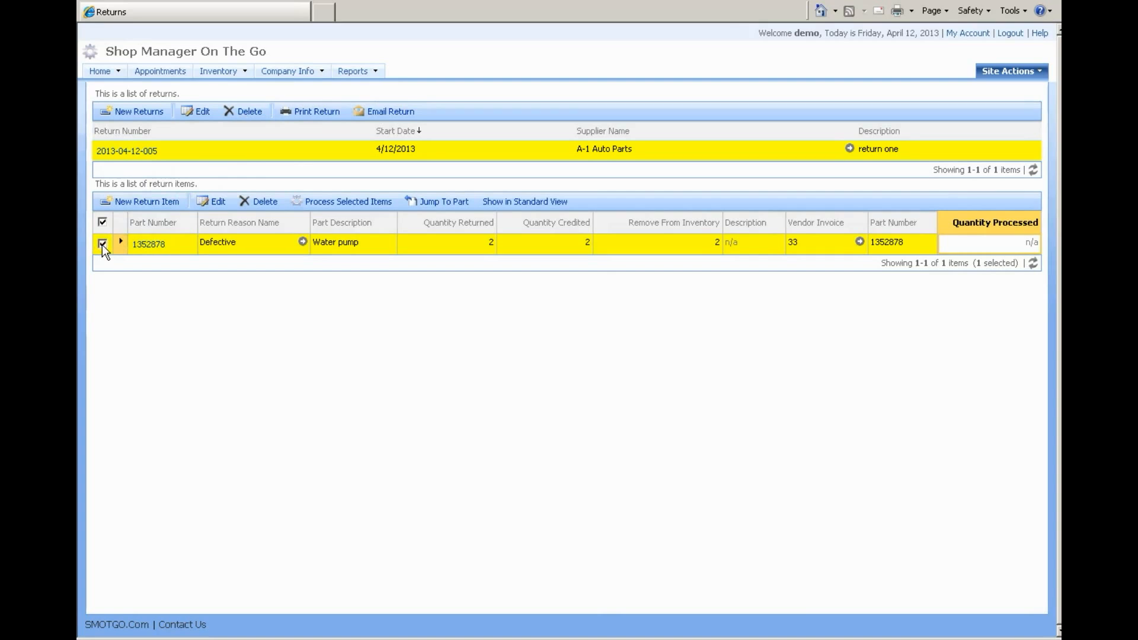
click(339, 202)
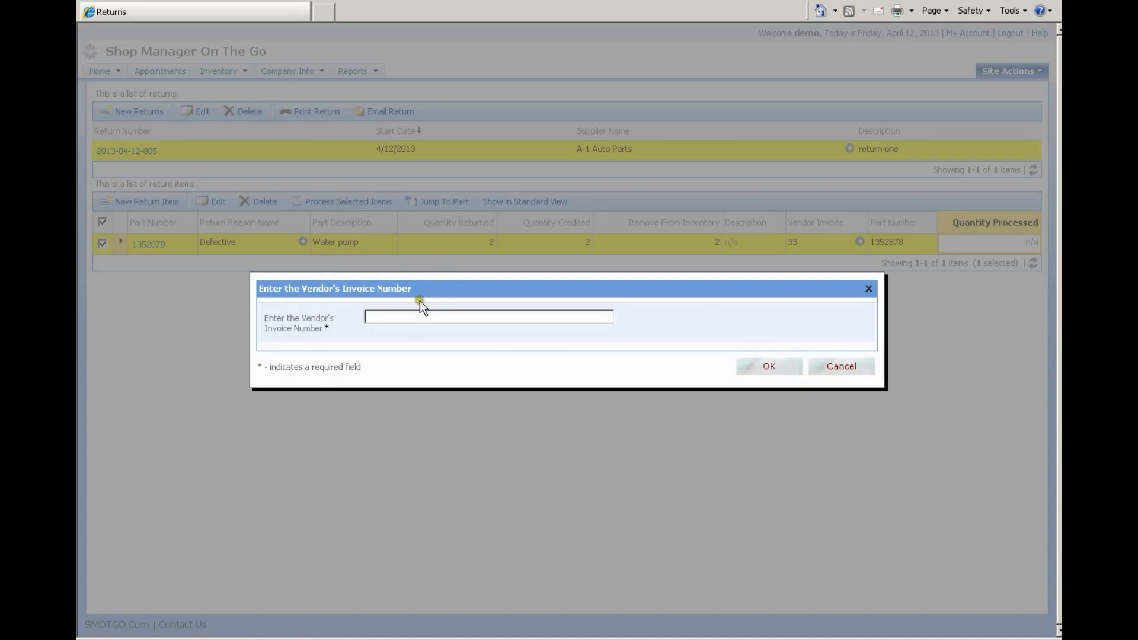
text(8965)
click(768, 368)
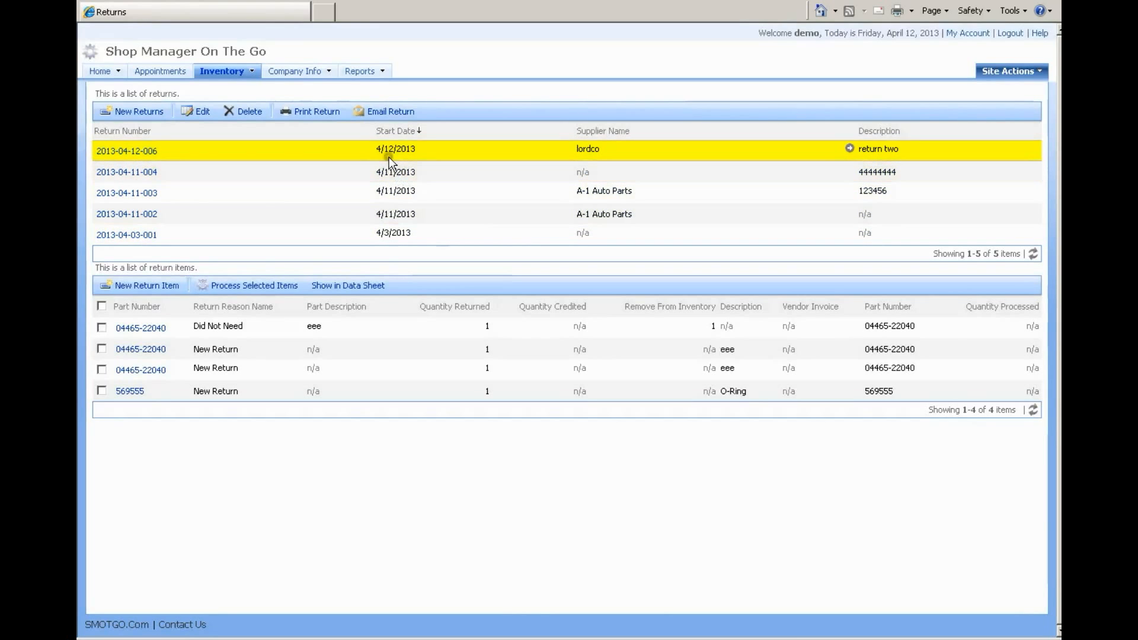
Open the return history and examine the processed A-1 Auto Parts return and its water pump item
mouse_move(229, 73)
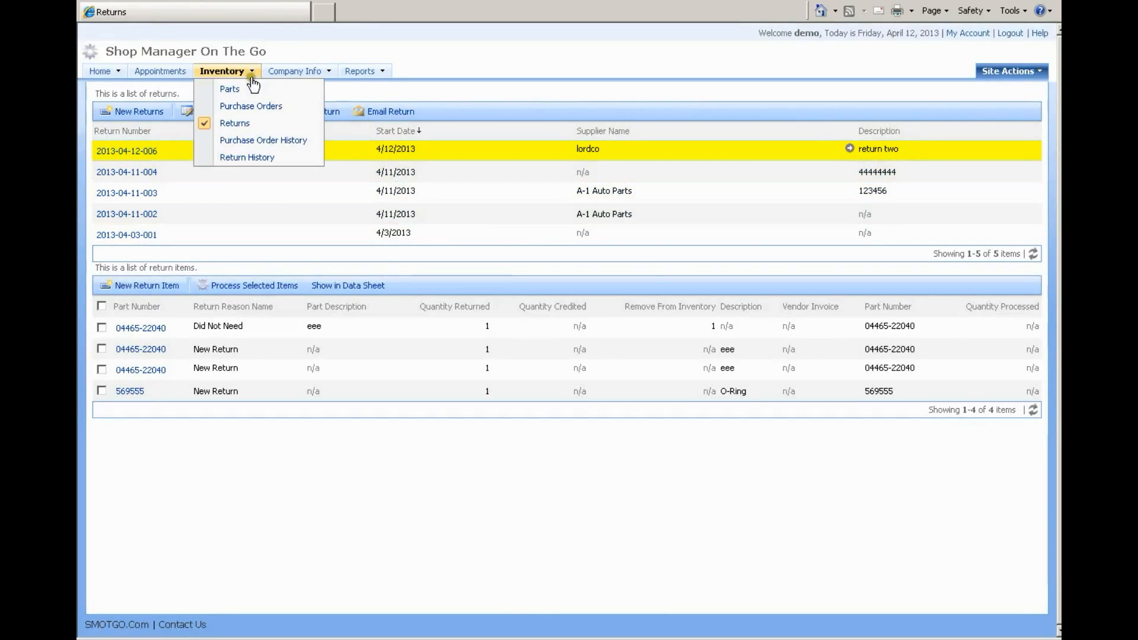
click(256, 157)
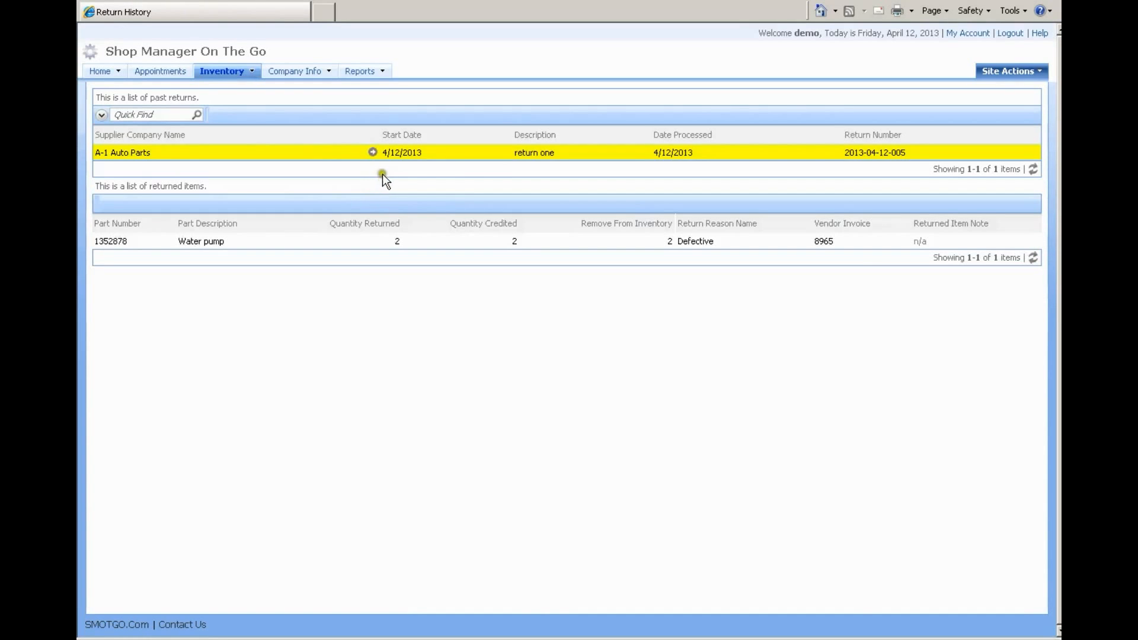
click(461, 155)
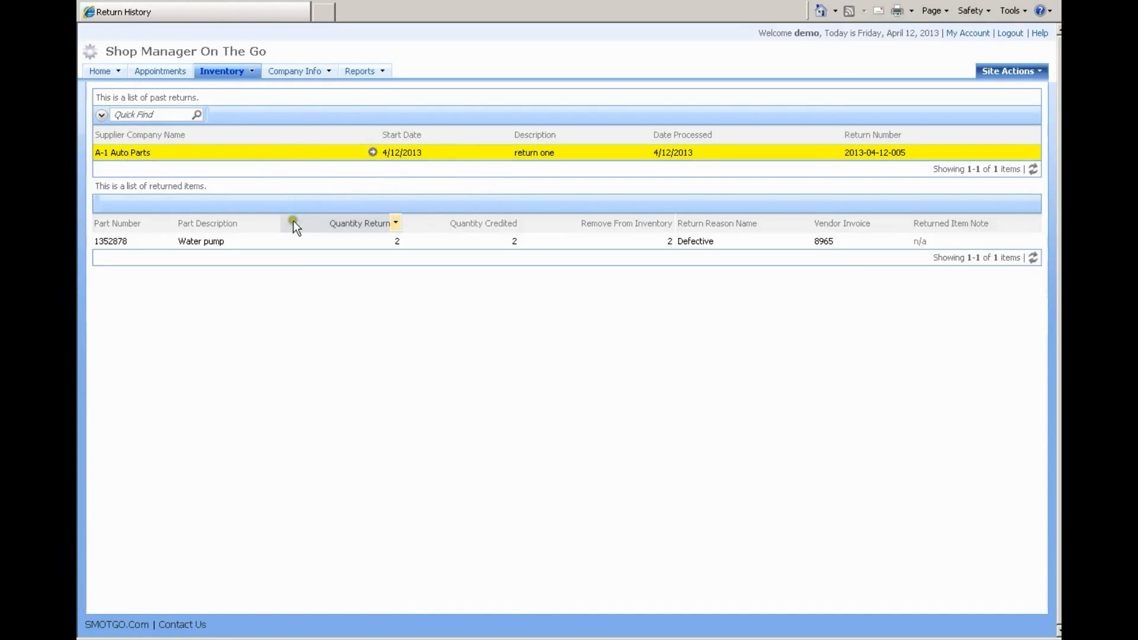
click(290, 238)
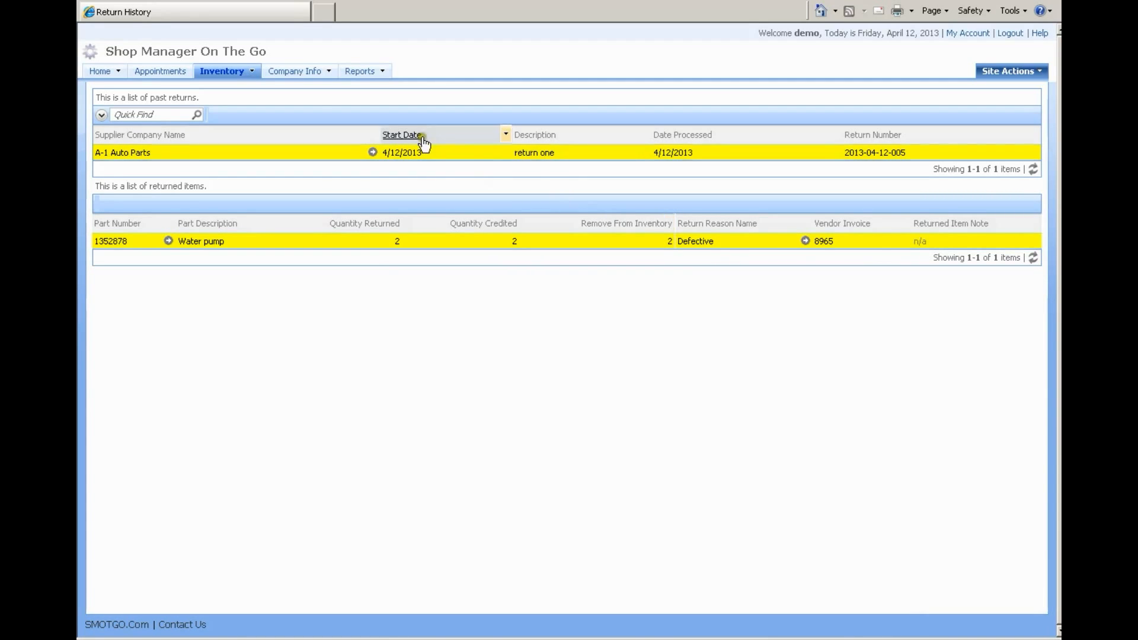
mouse_move(230, 74)
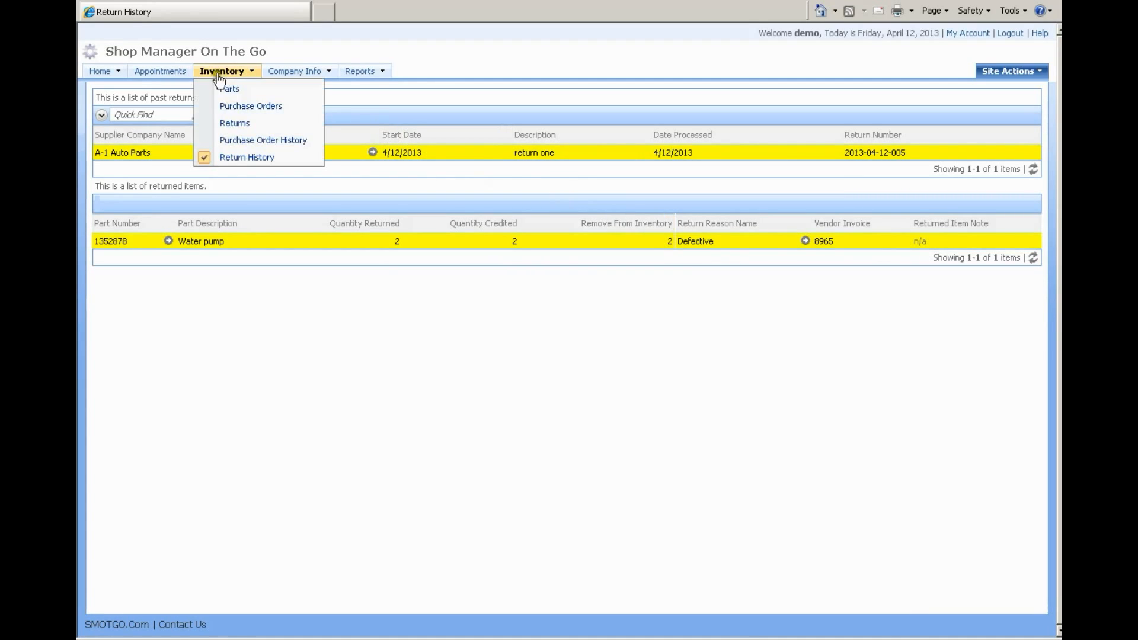
click(234, 124)
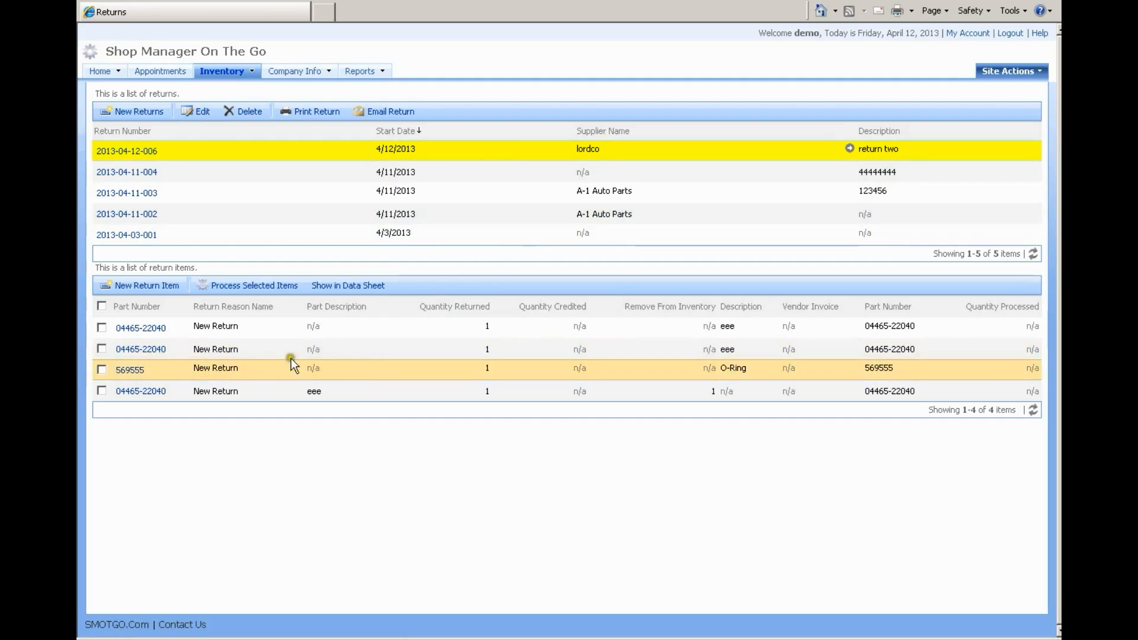
click(377, 398)
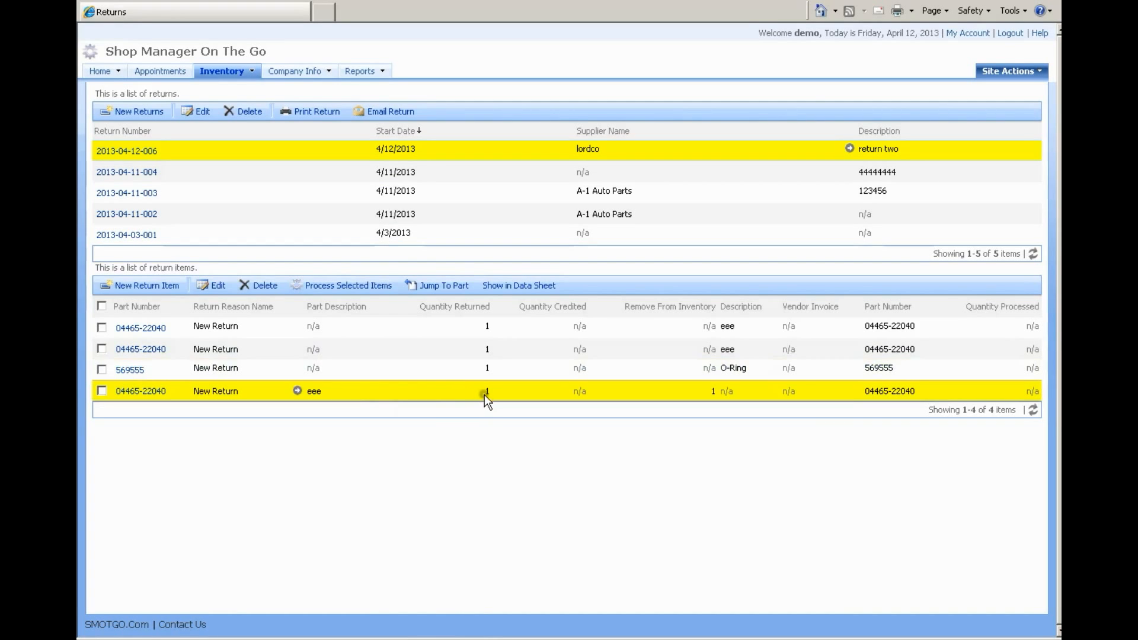
mouse_move(120, 75)
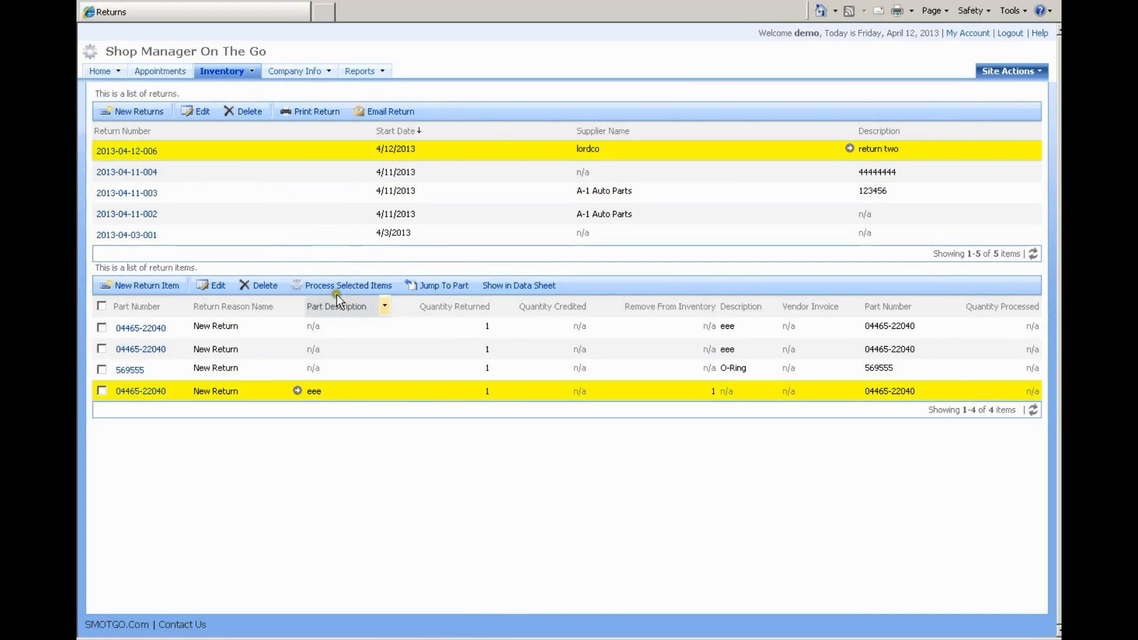
click(437, 287)
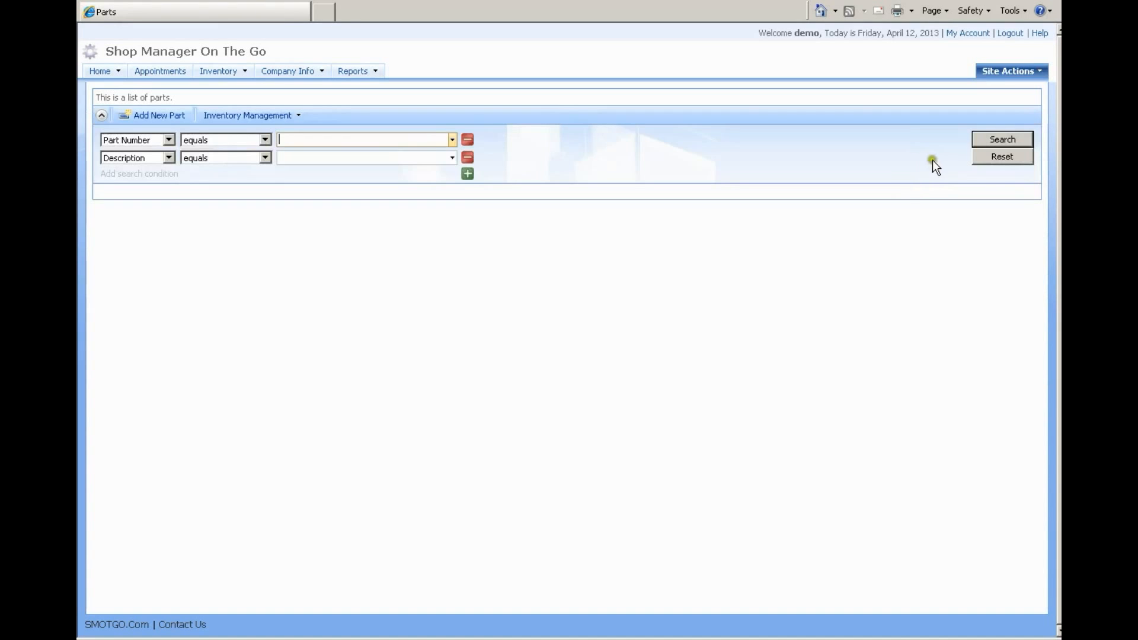
click(984, 140)
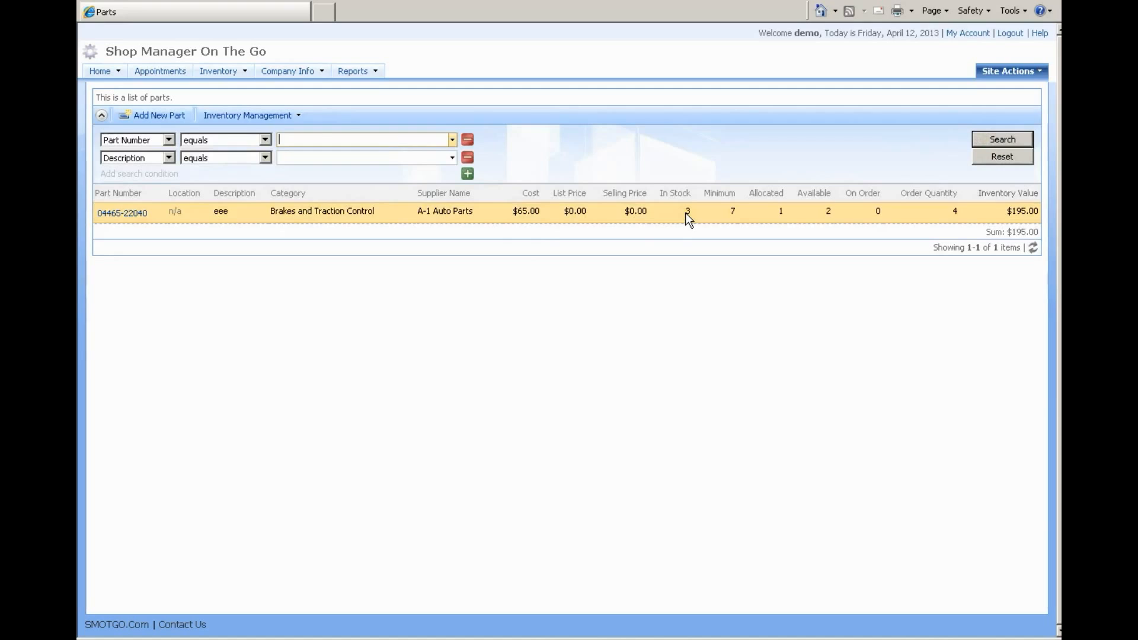
Go back to the list of returns and select the lordco return described as "return two"
mouse_move(249, 74)
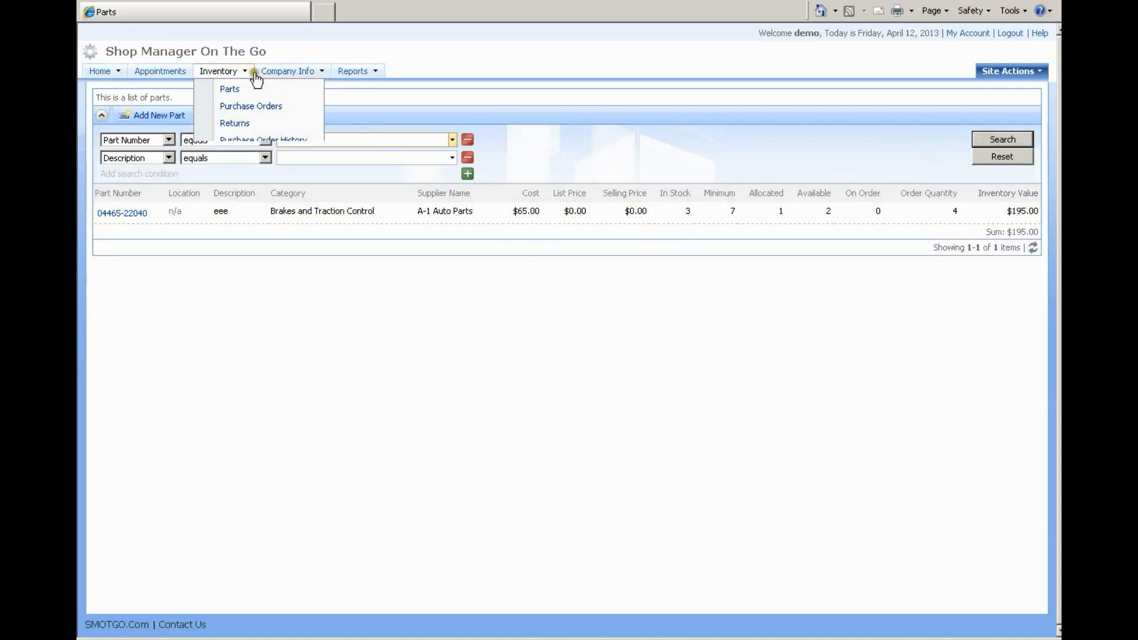
click(235, 122)
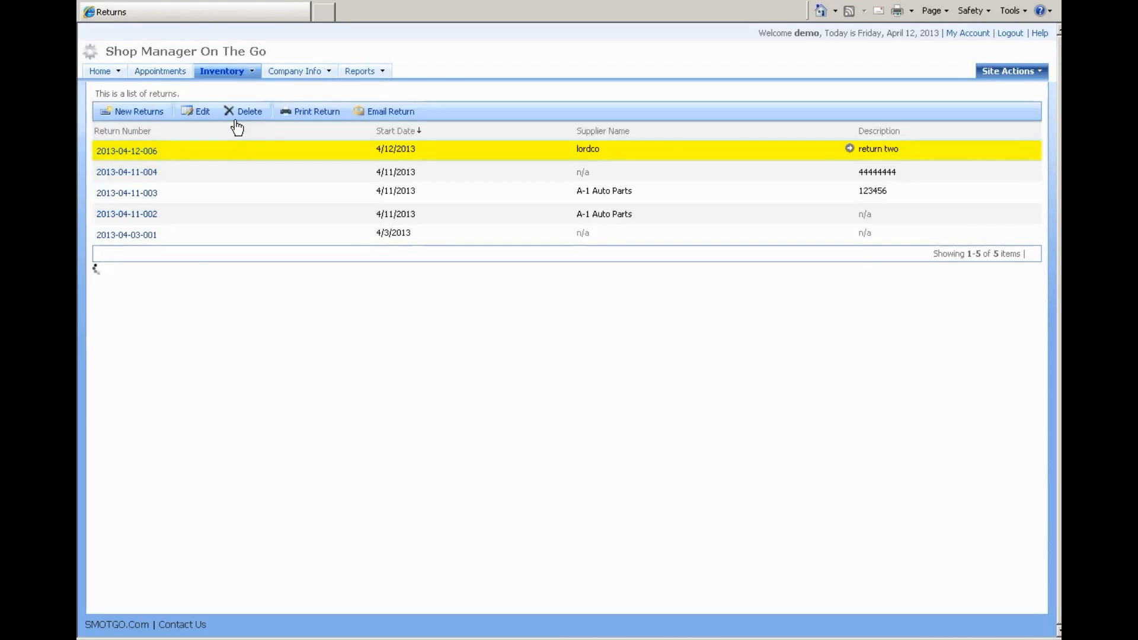
click(467, 157)
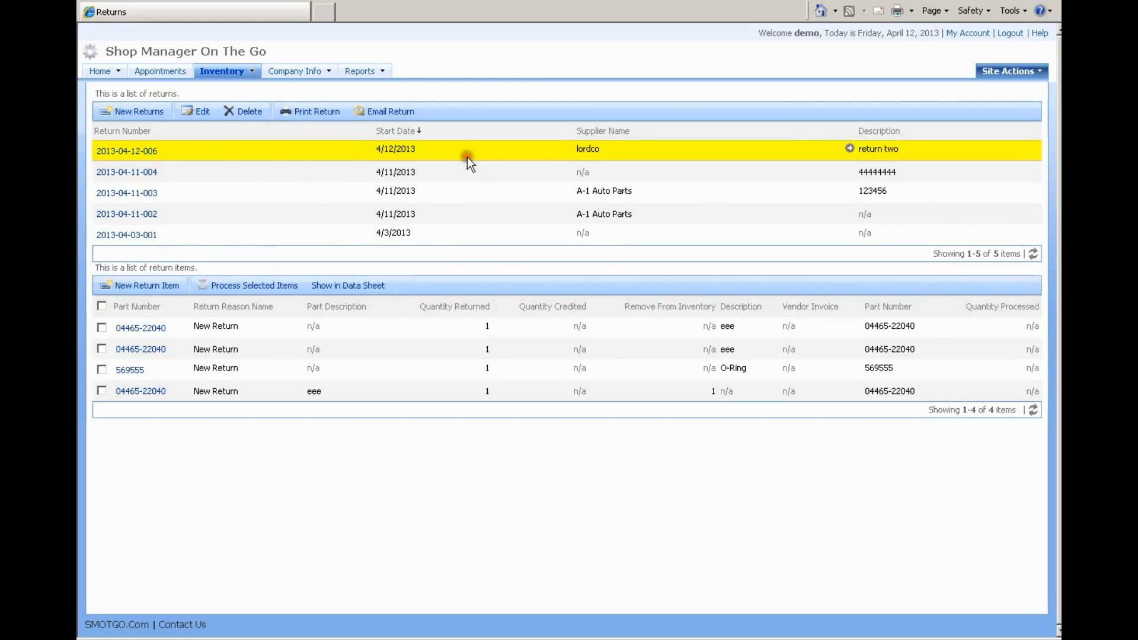
click(425, 394)
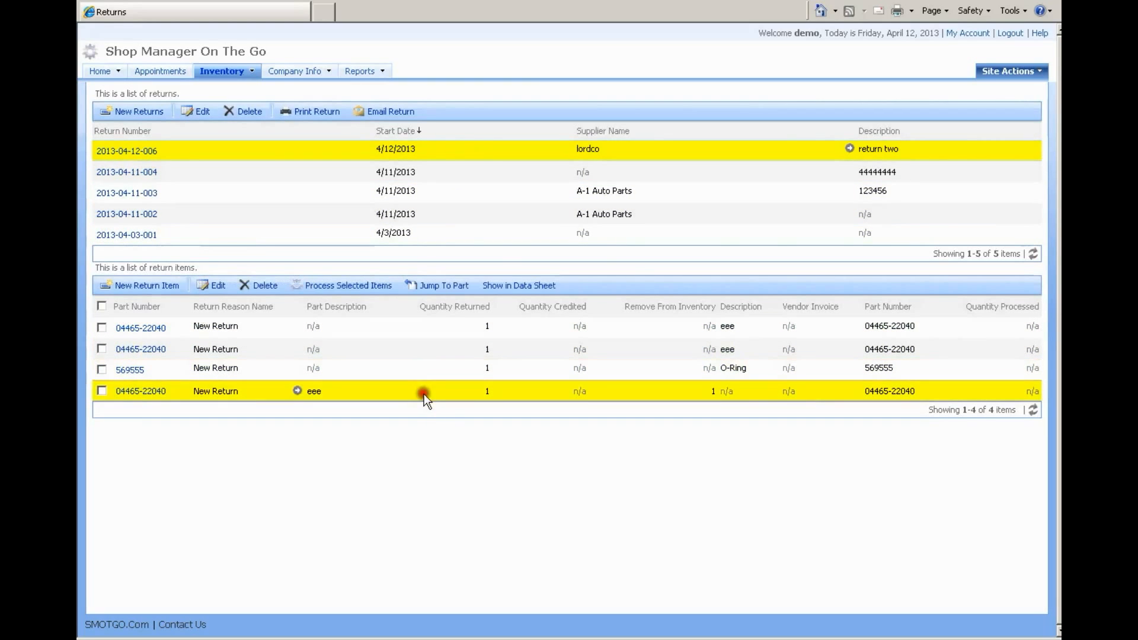
click(519, 286)
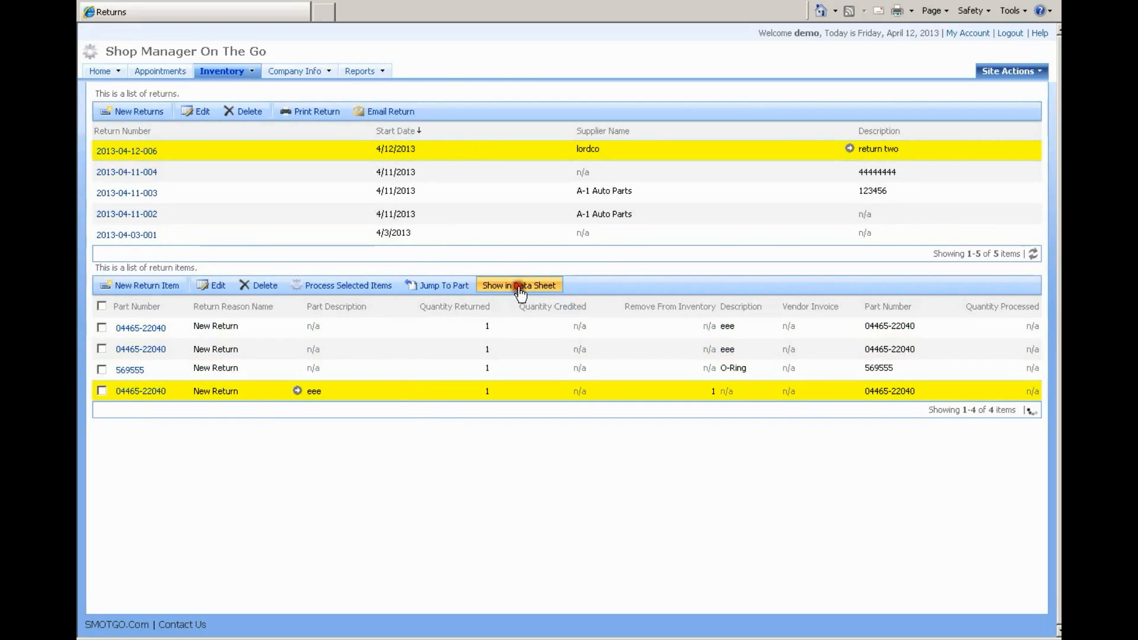
click(561, 393)
text(1)
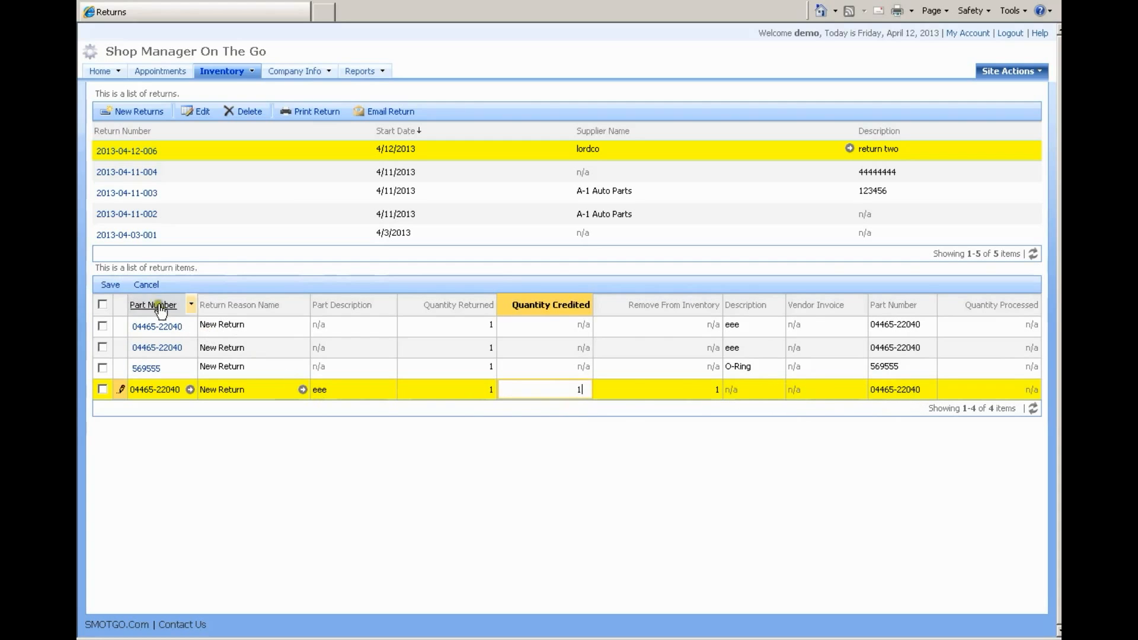
click(107, 287)
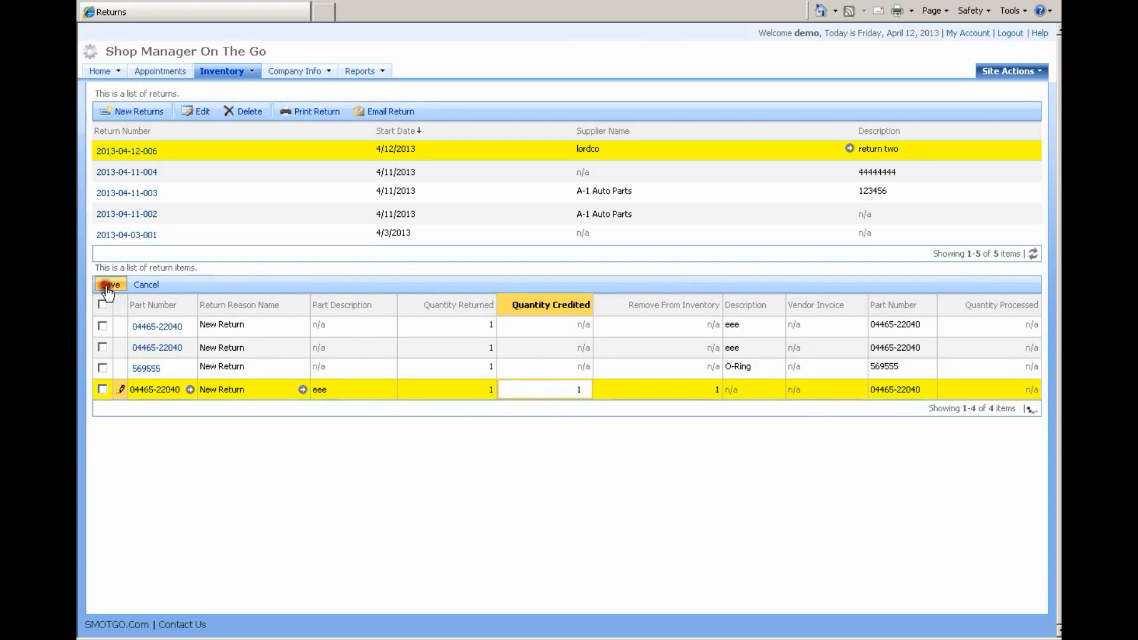
click(102, 391)
click(353, 287)
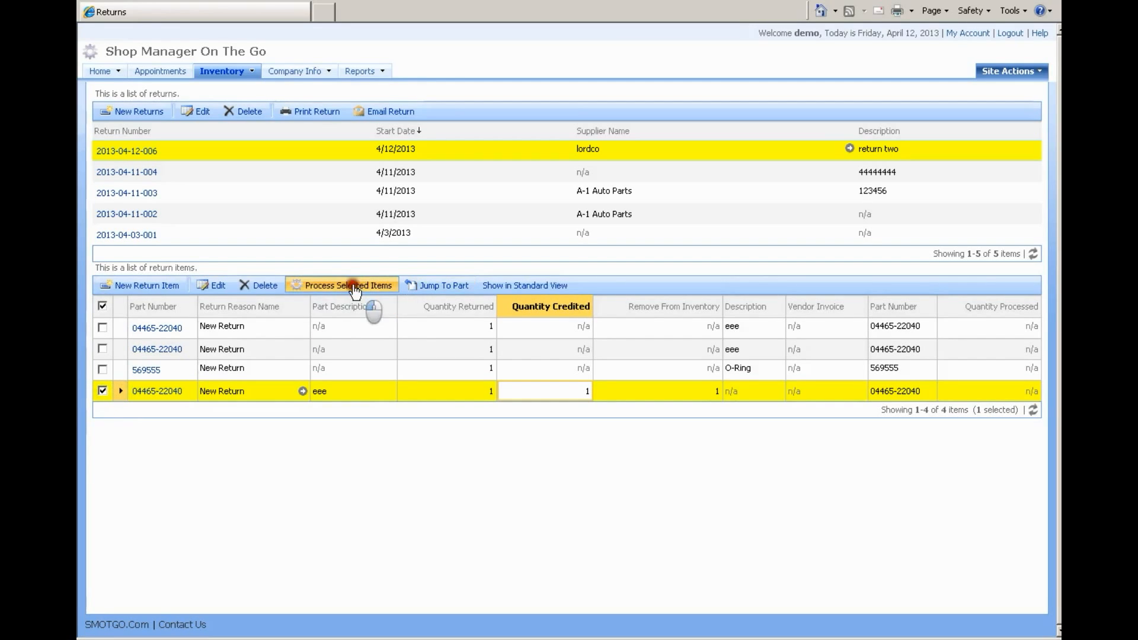
click(454, 318)
text(5555555)
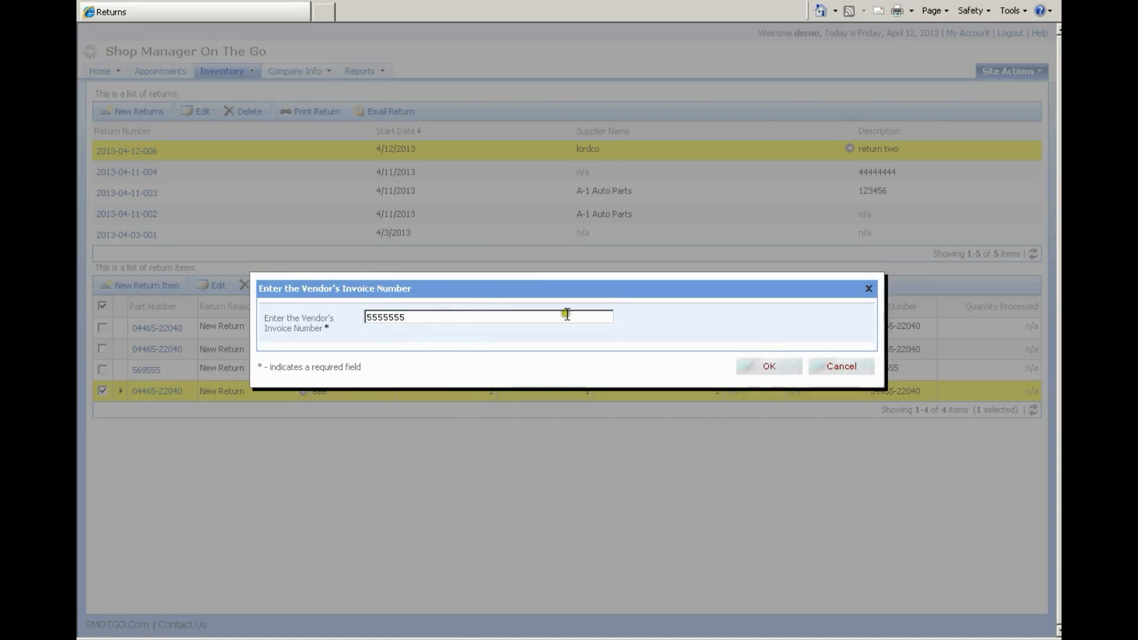
click(764, 366)
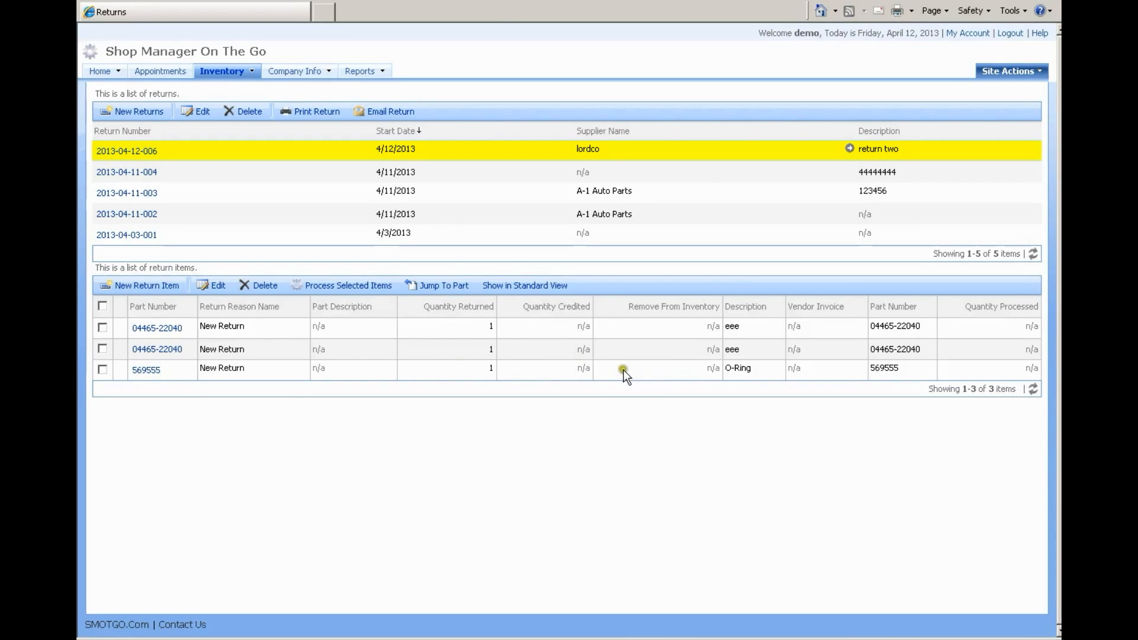
mouse_move(105, 80)
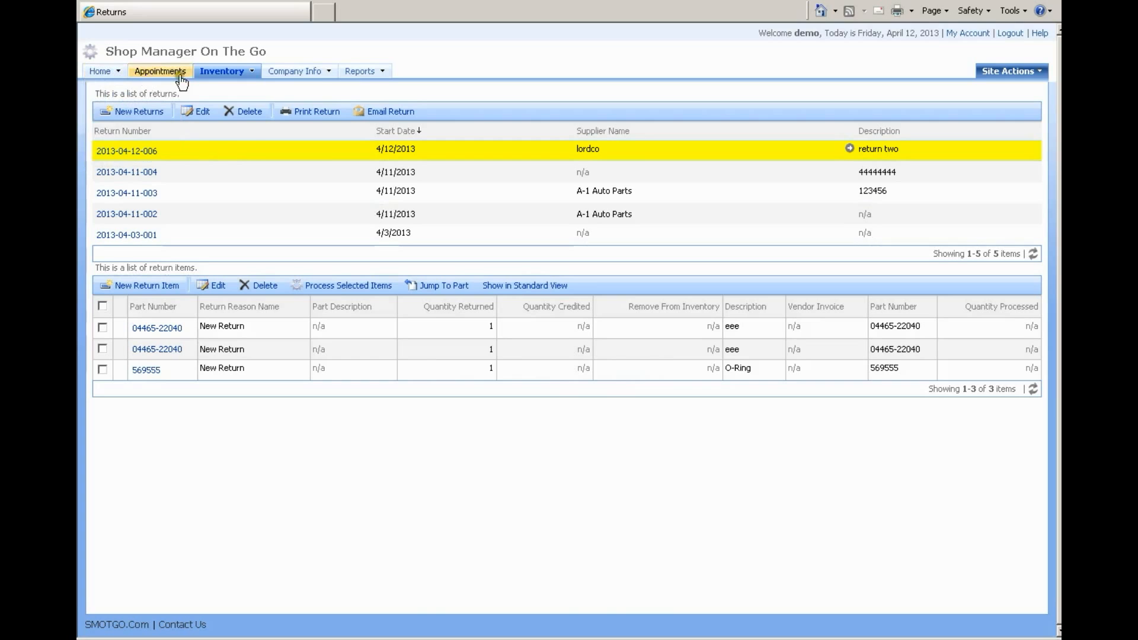
mouse_move(223, 72)
click(229, 92)
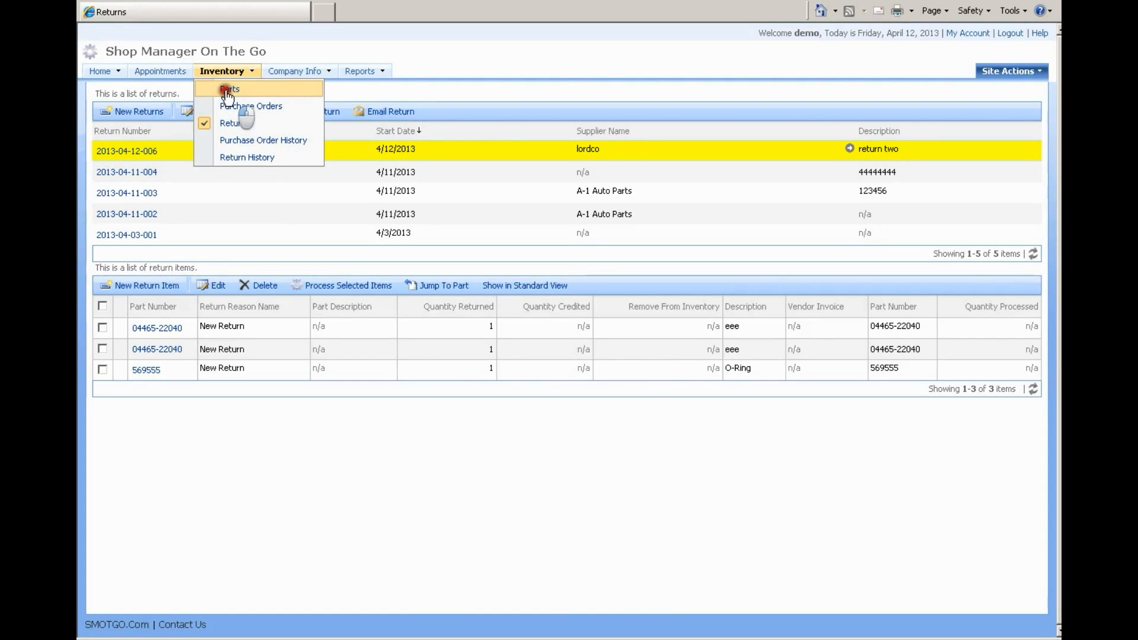
click(977, 144)
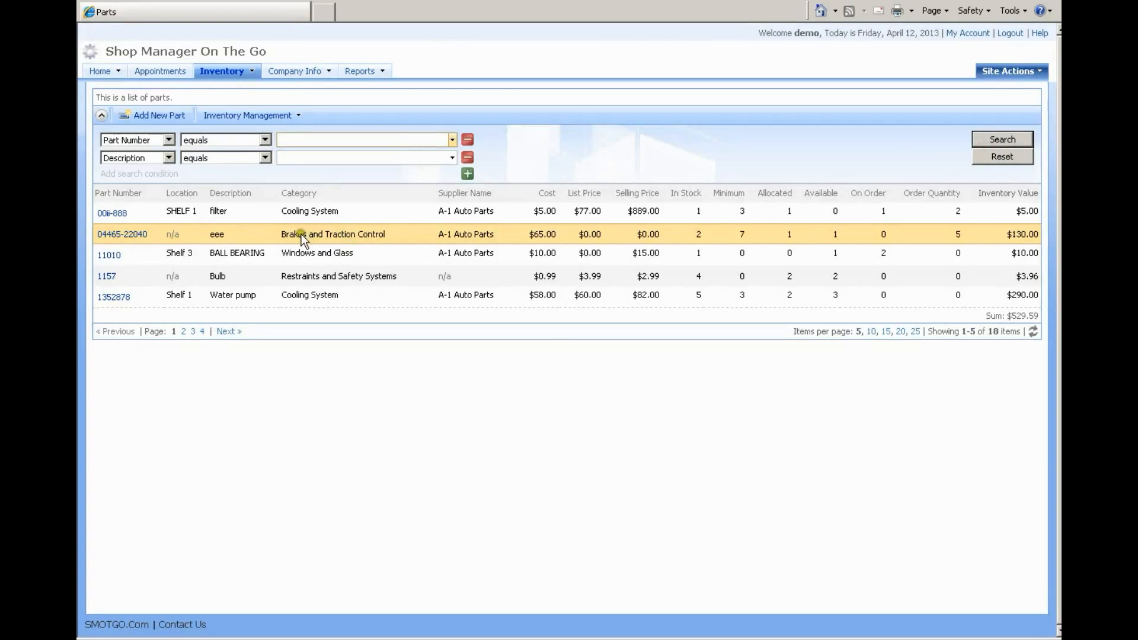
click(303, 238)
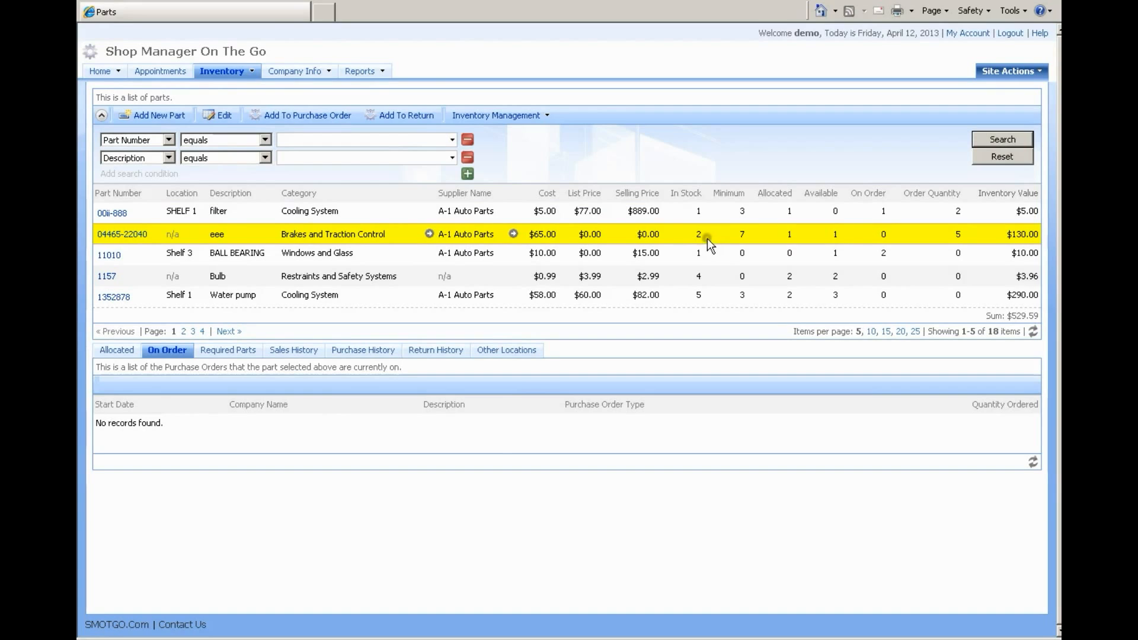
Go back to the lordco return, set the quantity credited to 1 for each of its three remaining items, and save
mouse_move(247, 73)
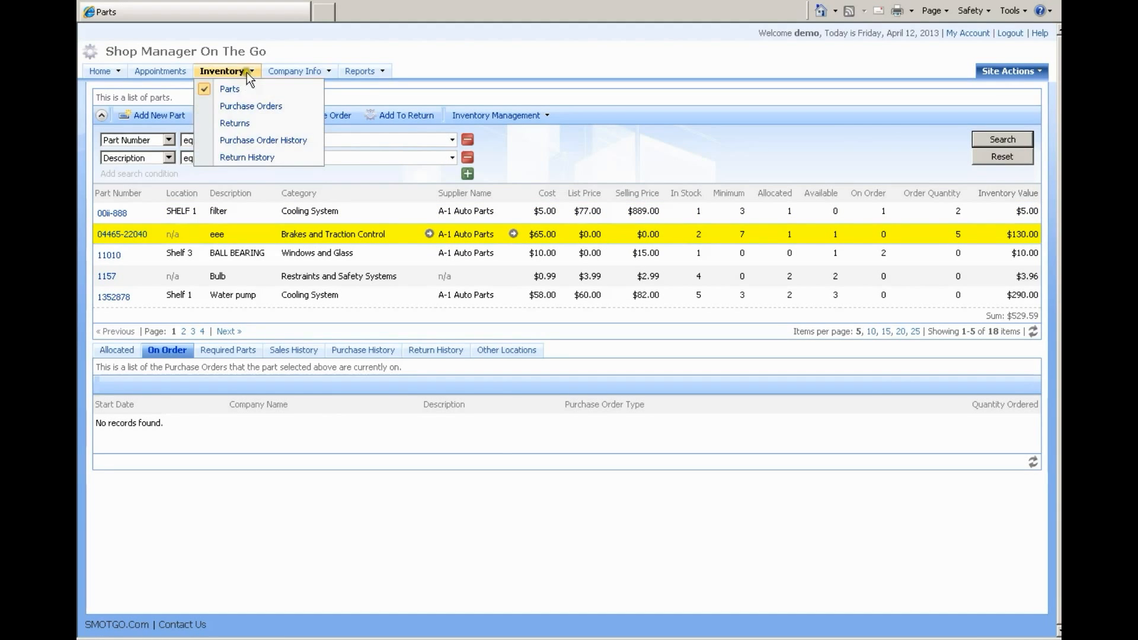
click(244, 122)
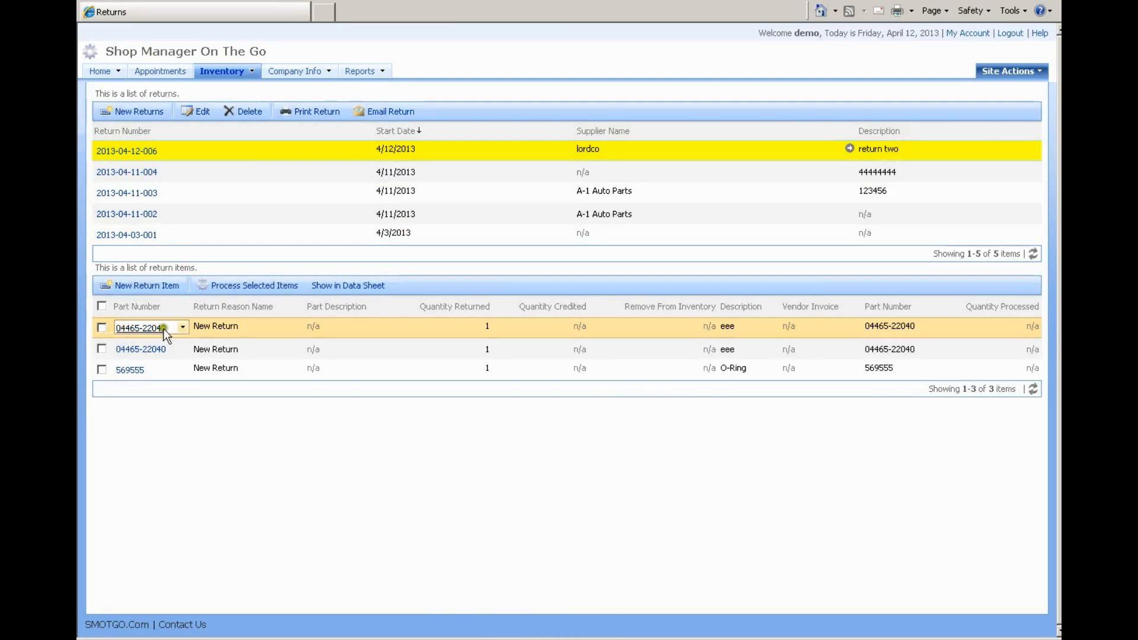
click(341, 287)
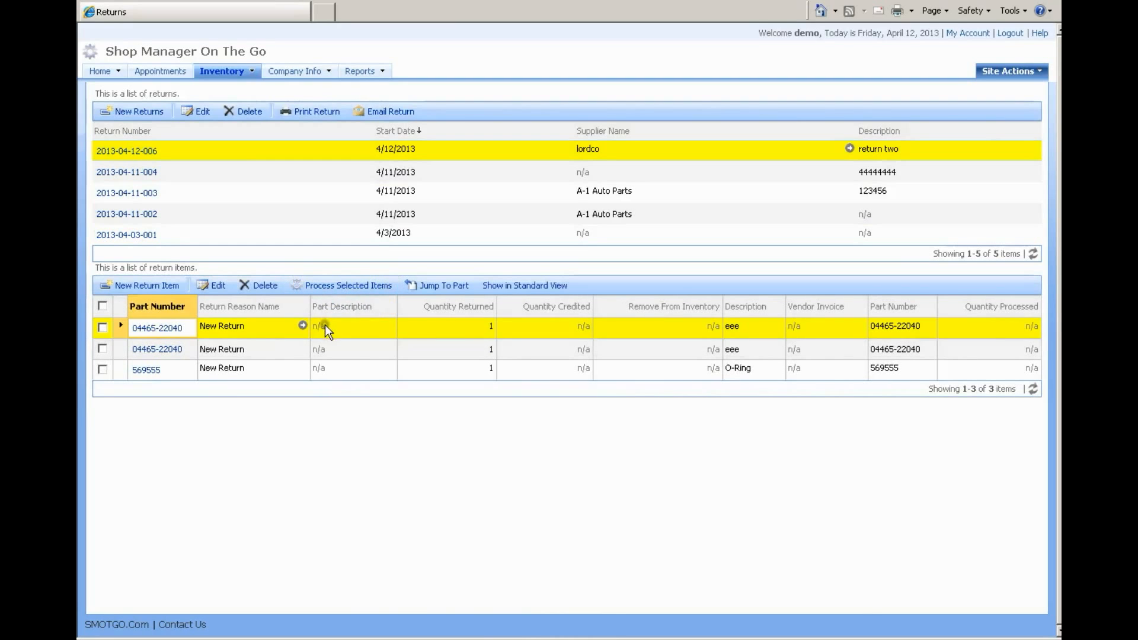
click(535, 326)
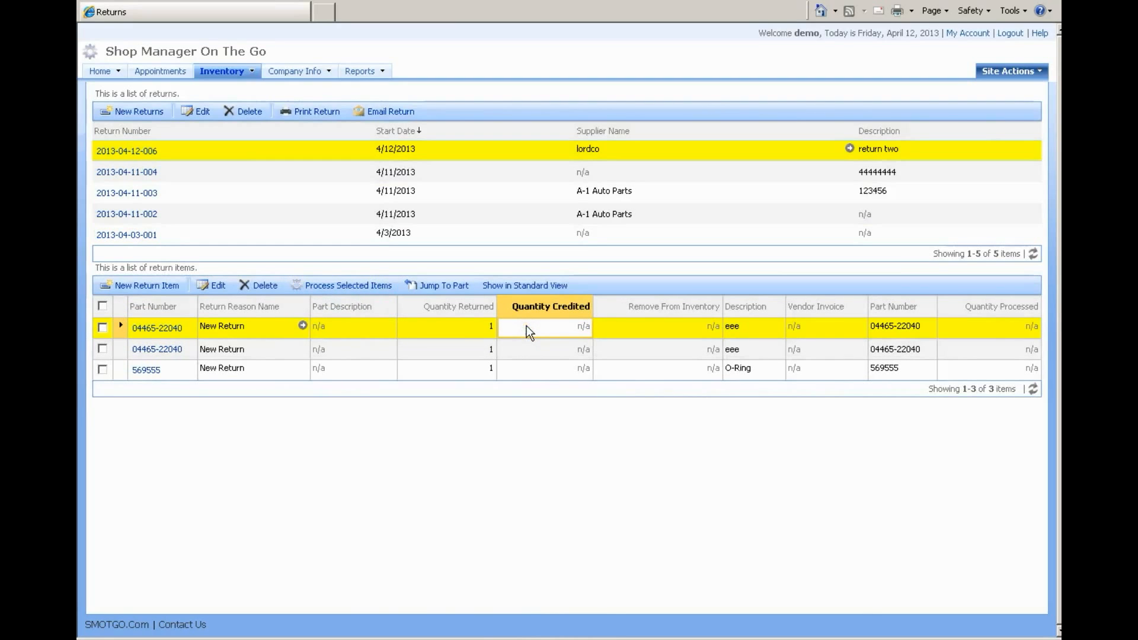
text(1)
click(540, 345)
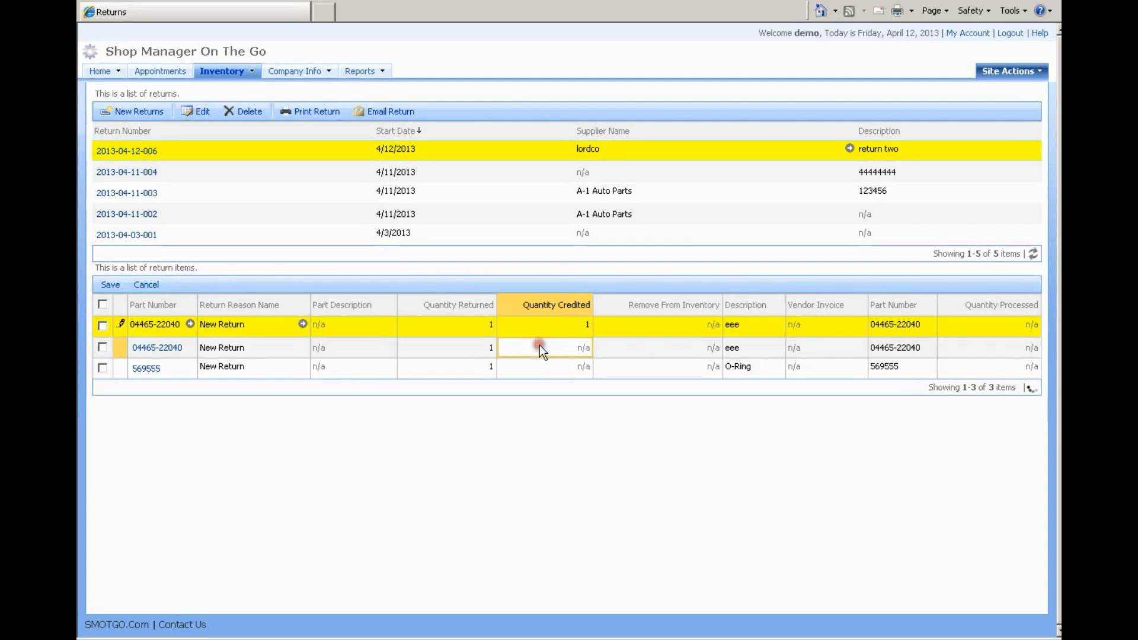
text(1)
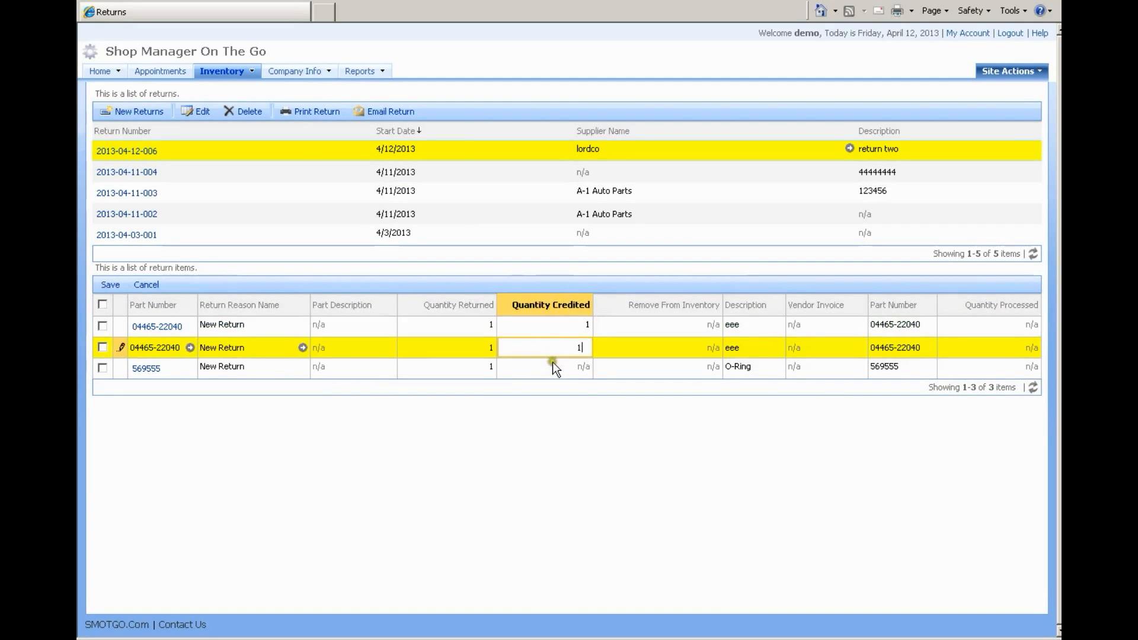
click(552, 363)
text(1)
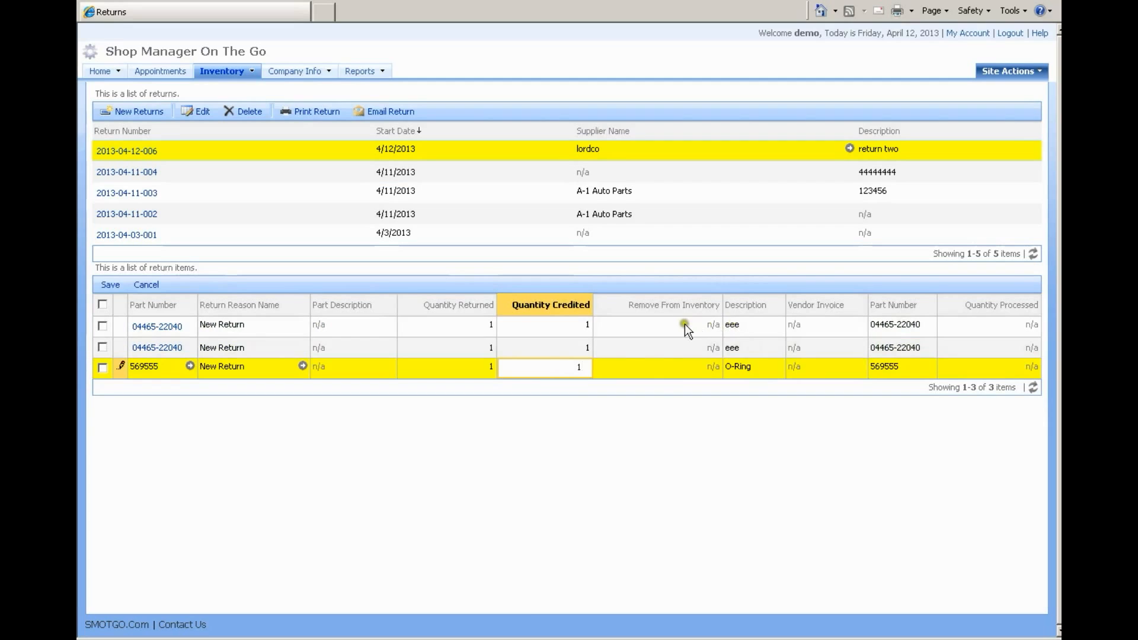
click(113, 285)
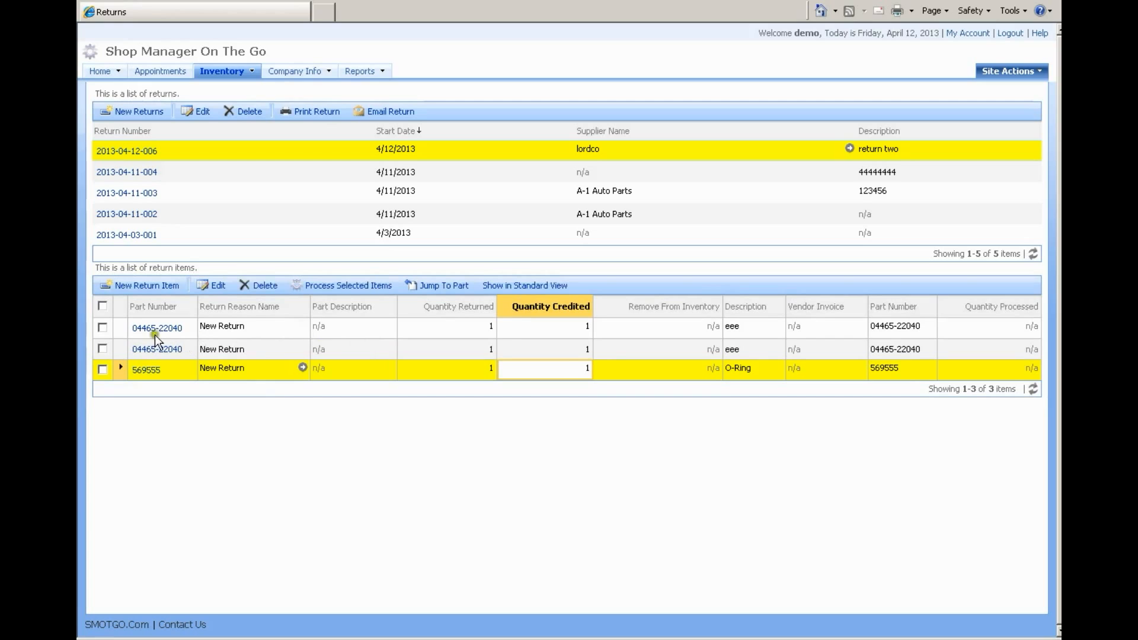
Select all three remaining lordco return items and process them with the vendor's invoice number 855555
click(102, 306)
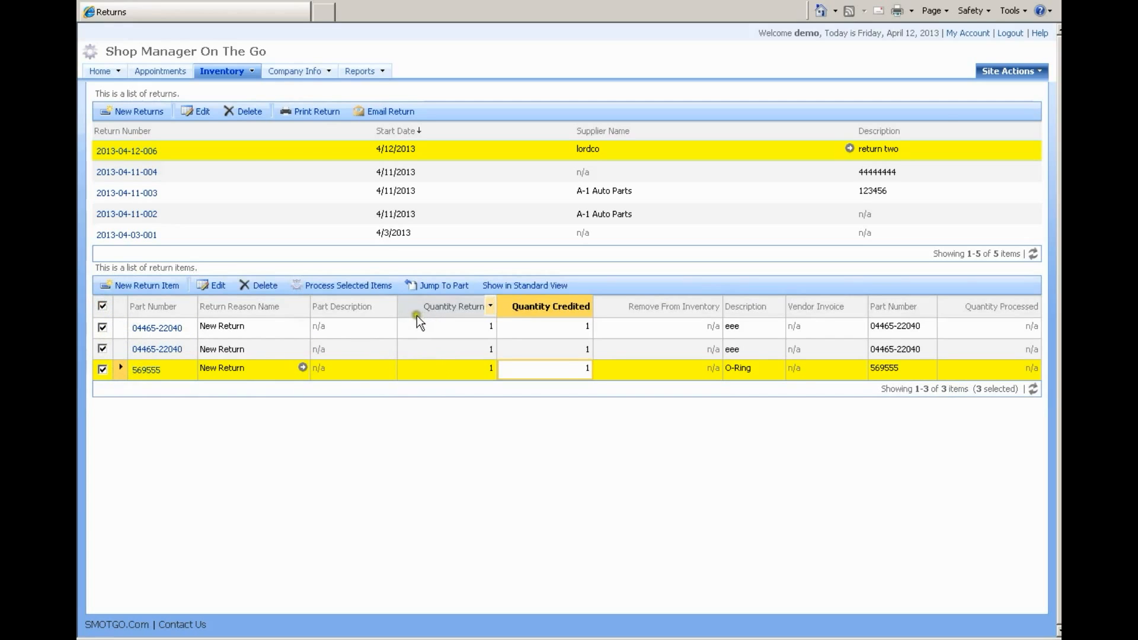
click(367, 287)
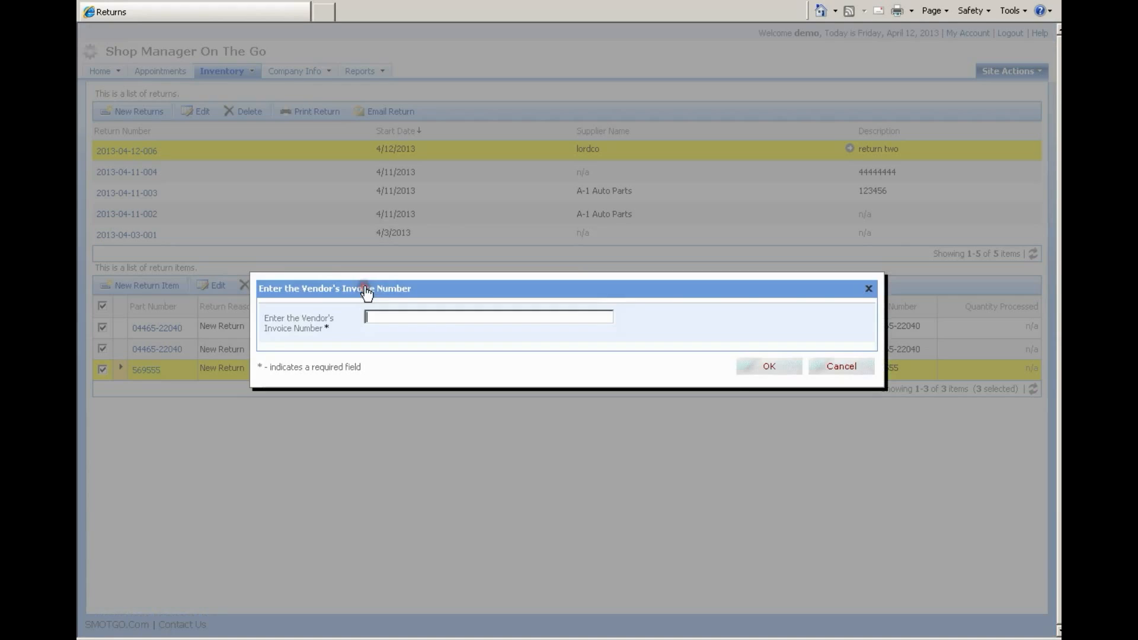
click(445, 318)
text(855555)
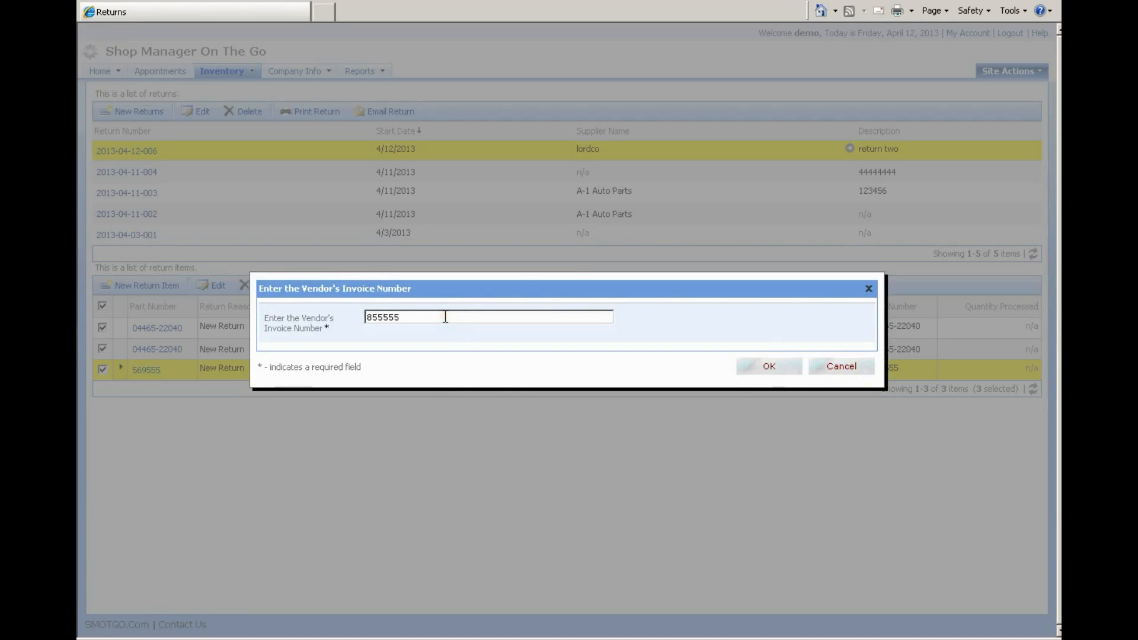
click(768, 368)
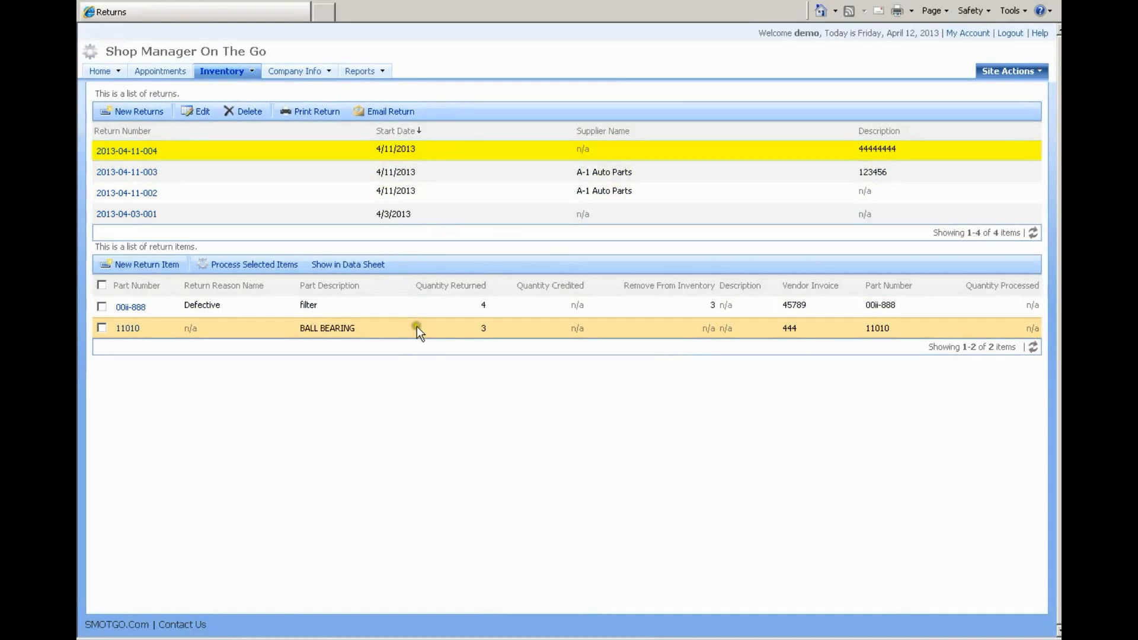
Open the return history and compare the returned items of the processed A-1 Auto Parts and lordco returns
mouse_move(246, 75)
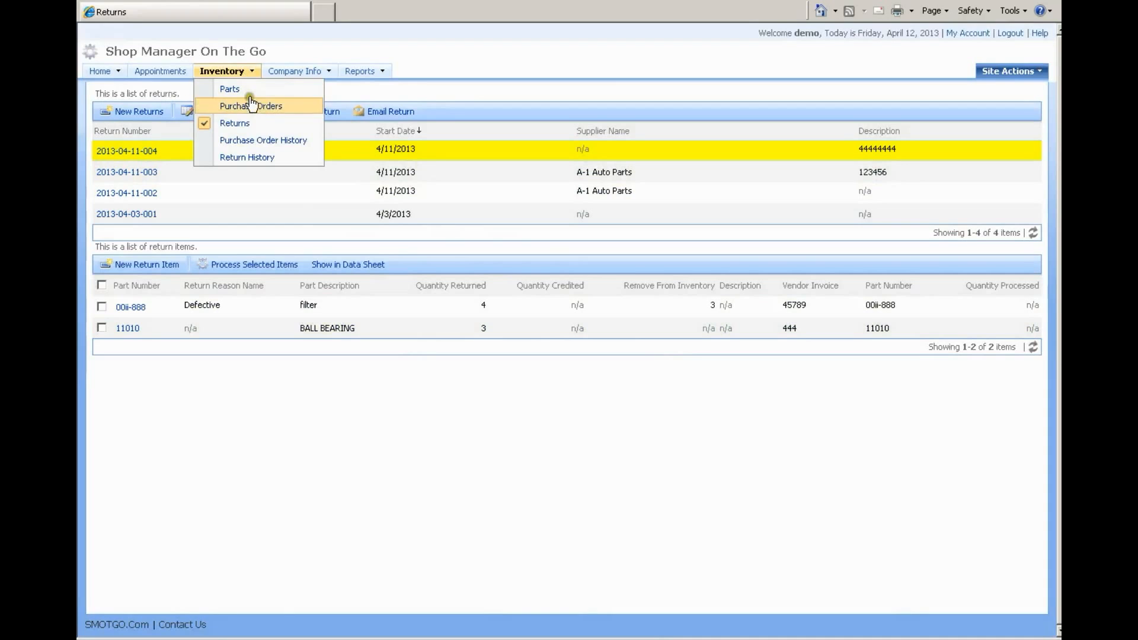
click(262, 143)
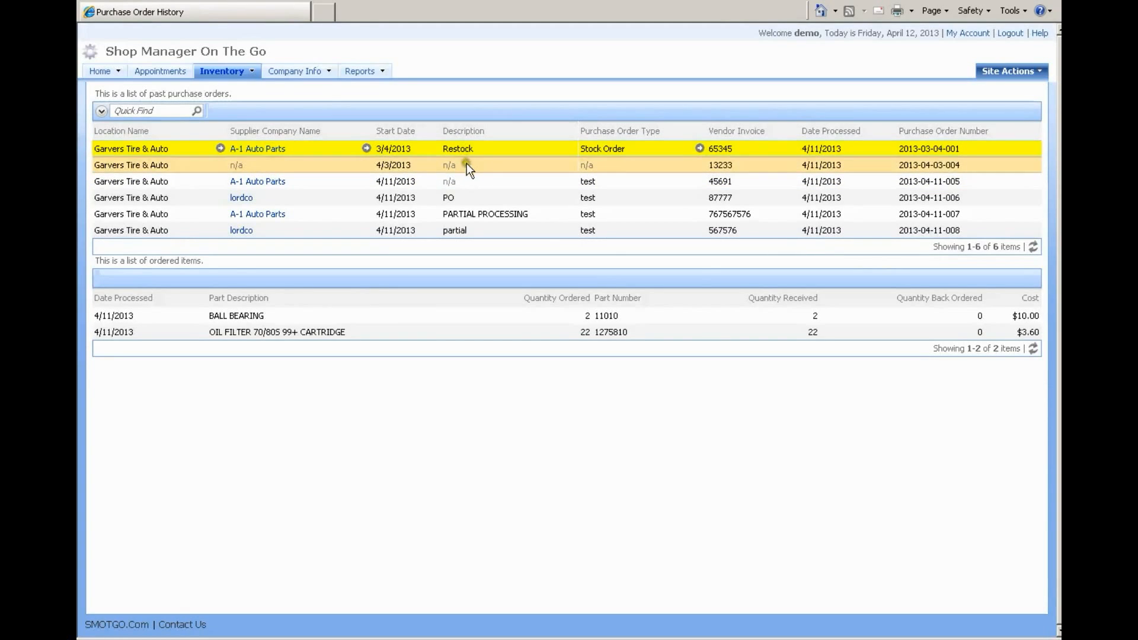
mouse_move(222, 71)
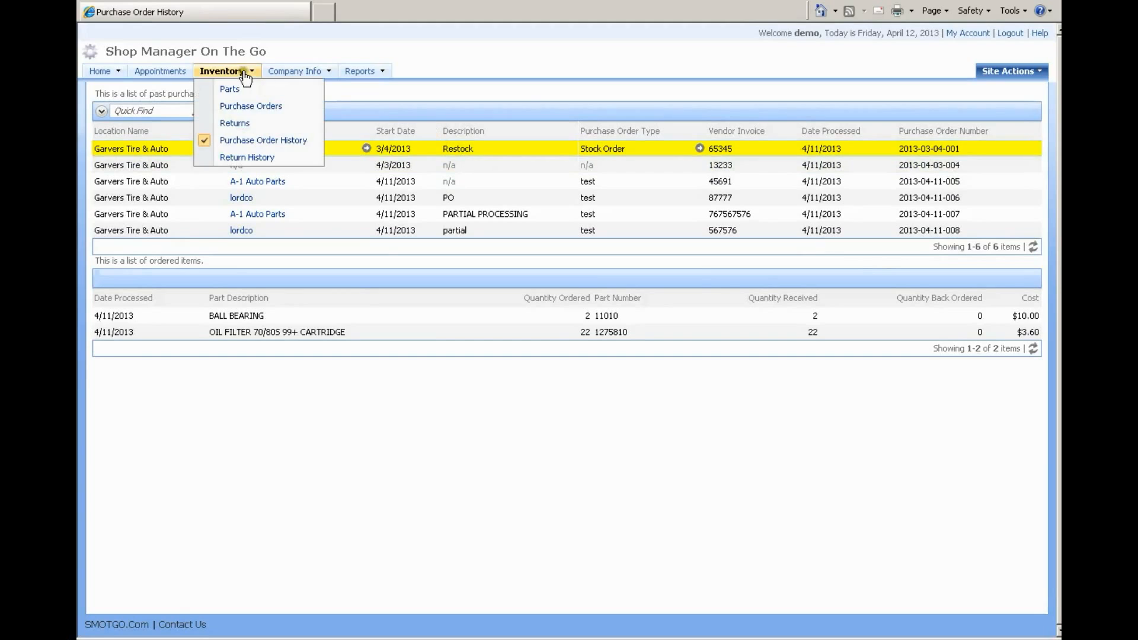
click(248, 156)
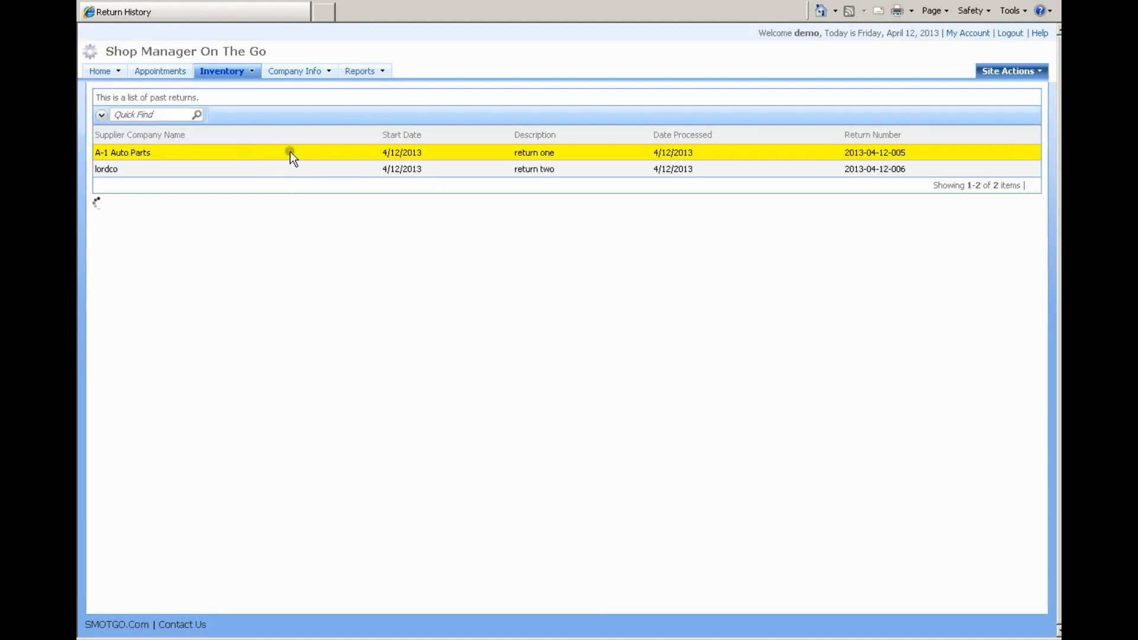
click(461, 167)
click(455, 149)
click(454, 166)
click(451, 153)
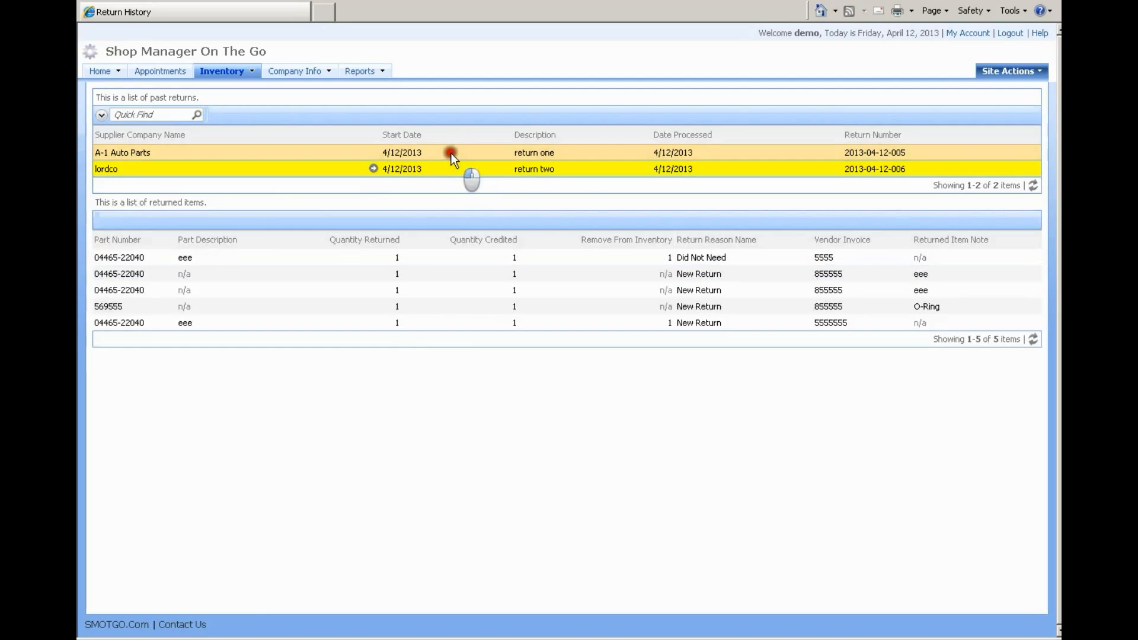
click(454, 166)
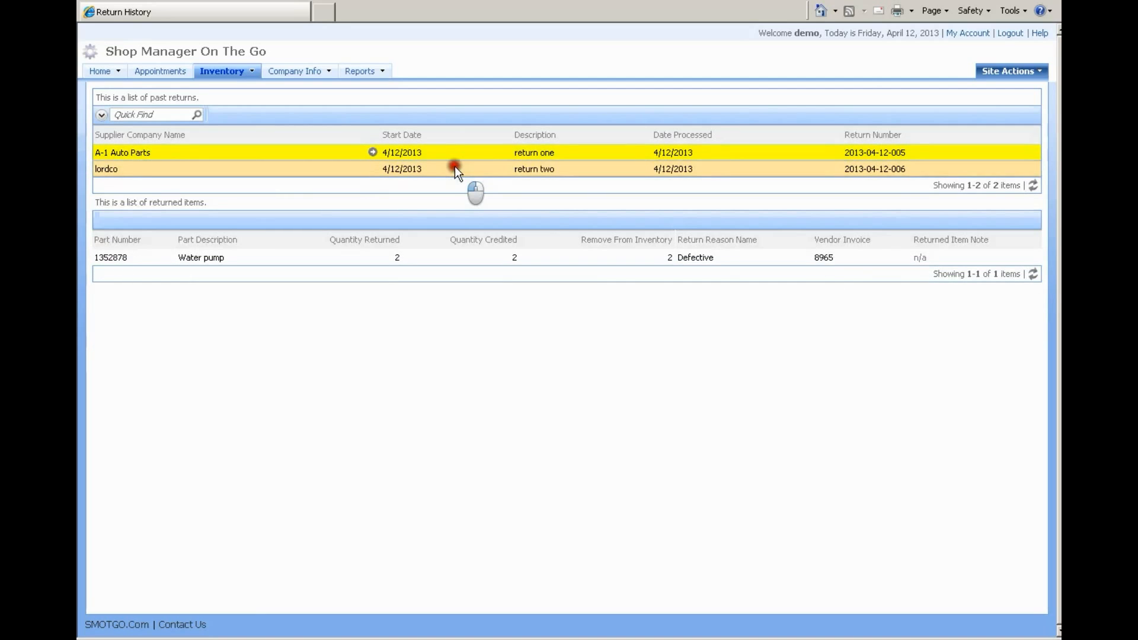